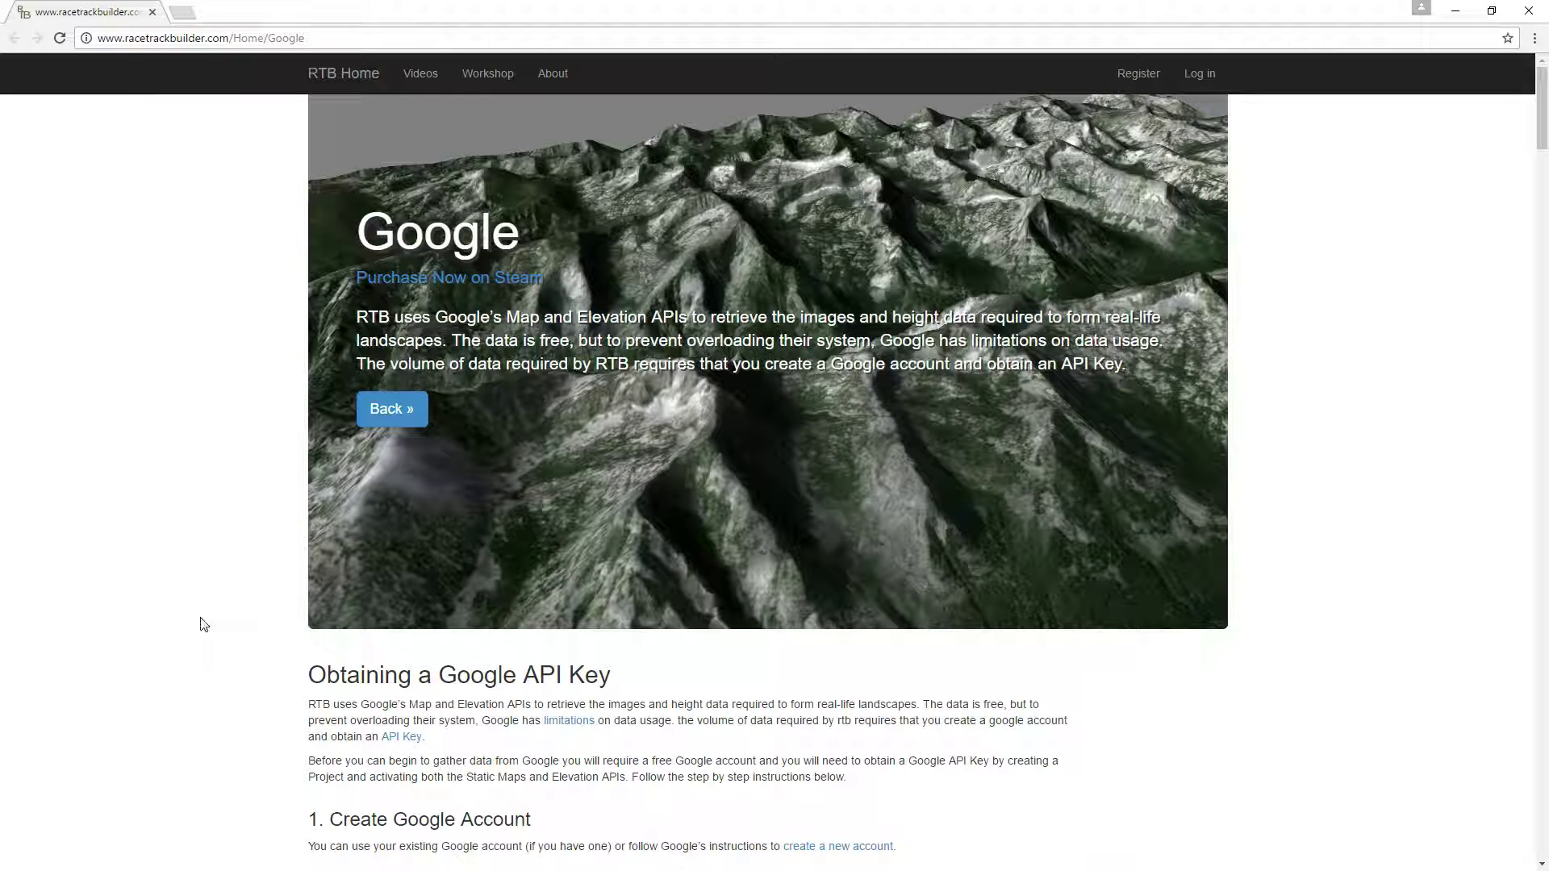
# Scroll to the three steps for getting a Google API key: account, project, and key
pyautogui.scroll(-5, 210, 622)
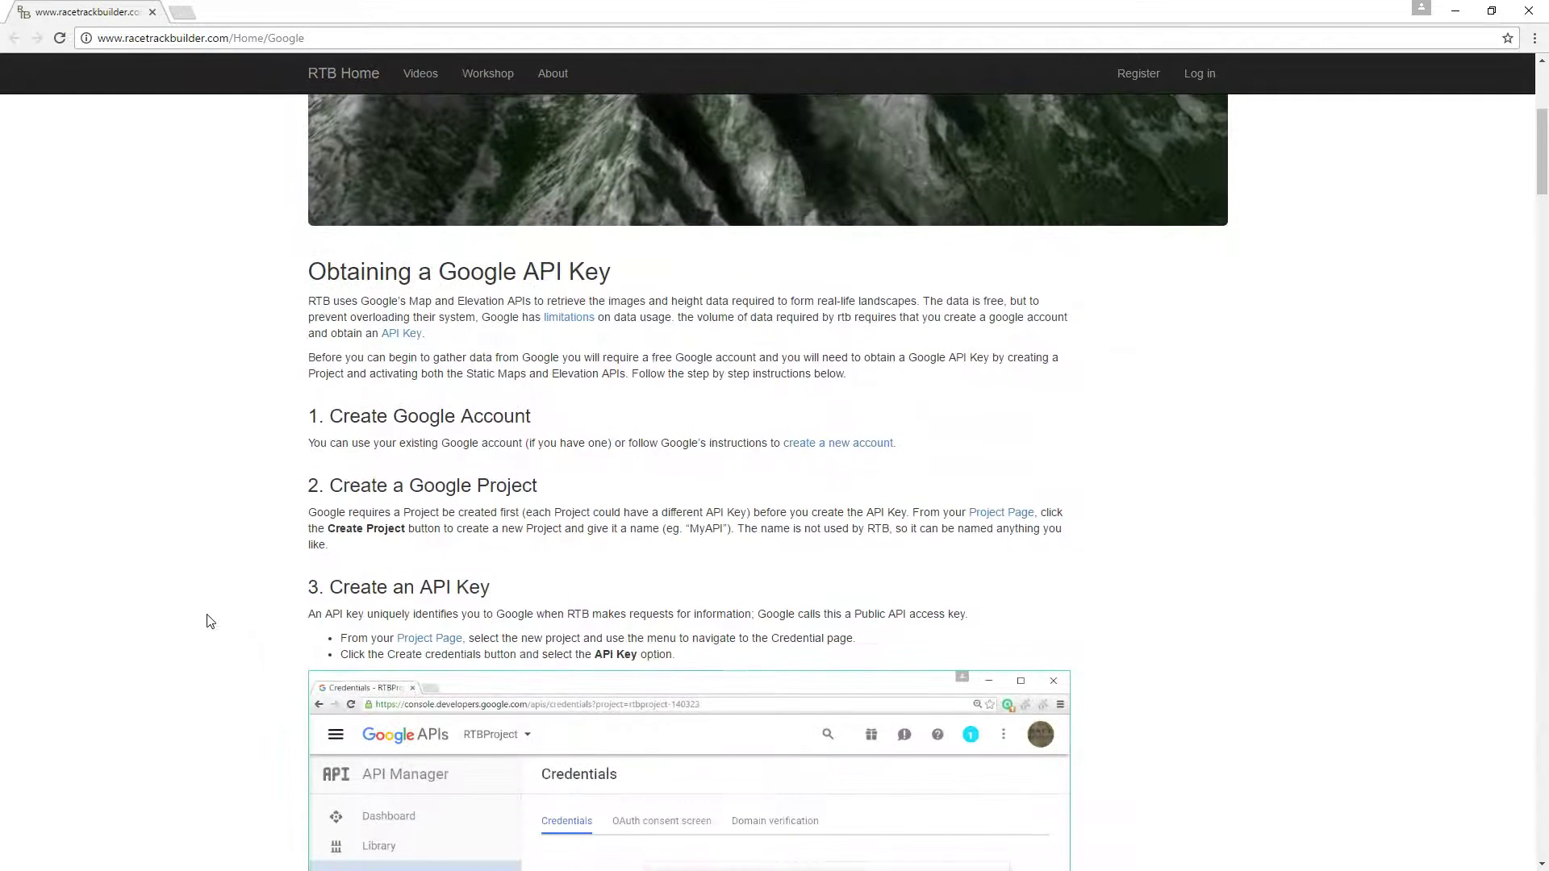
pyautogui.scroll(-1, 212, 619)
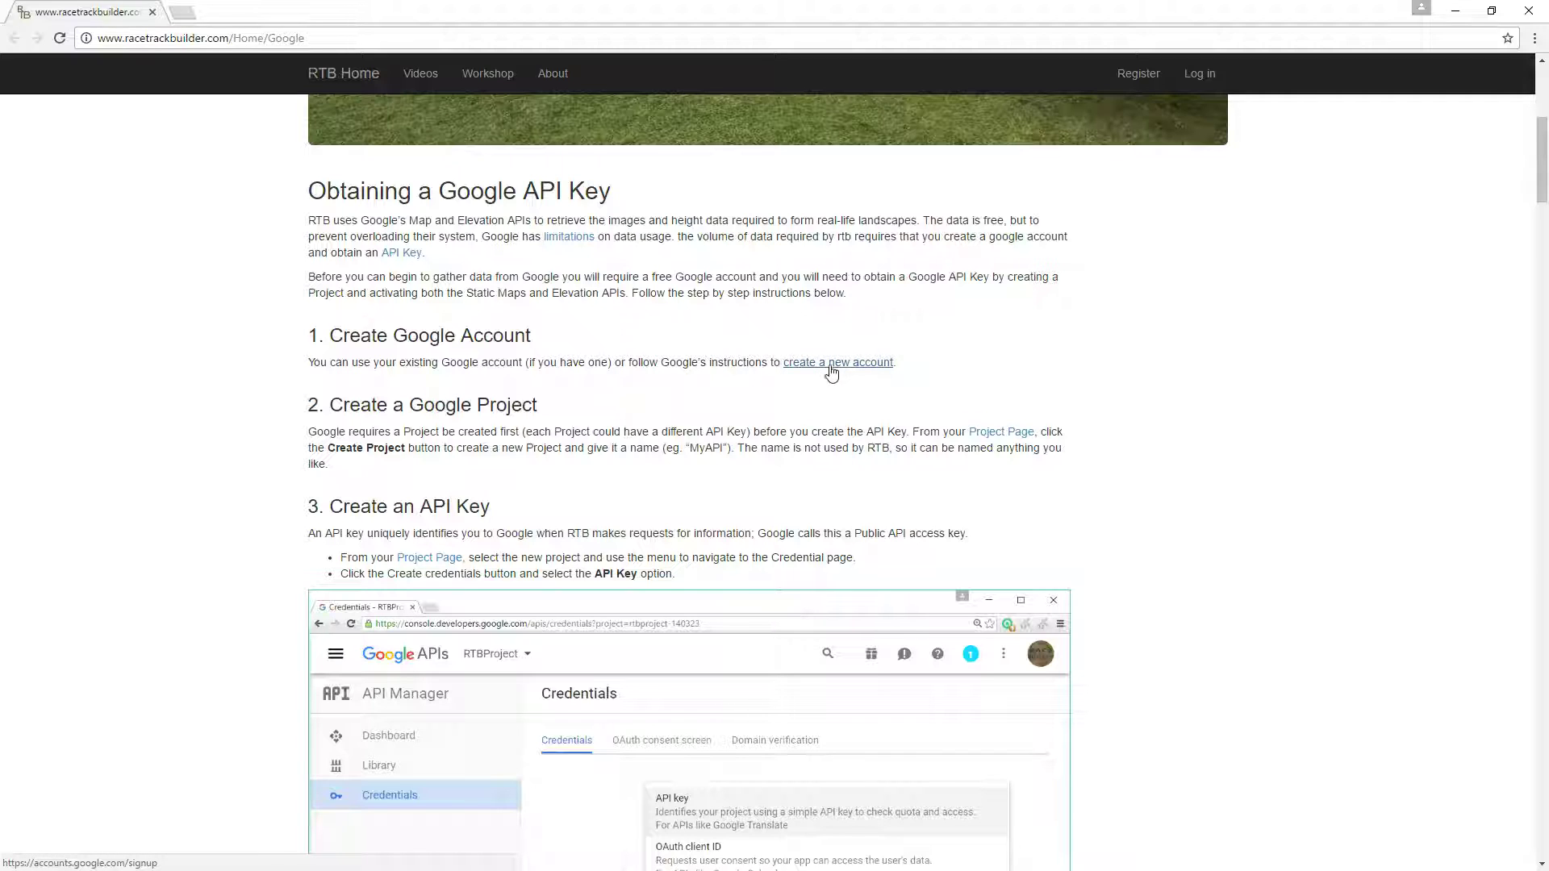
# Start getting a Maps JavaScript API key from Google's API key documentation and list the projects
pyautogui.click(402, 253)
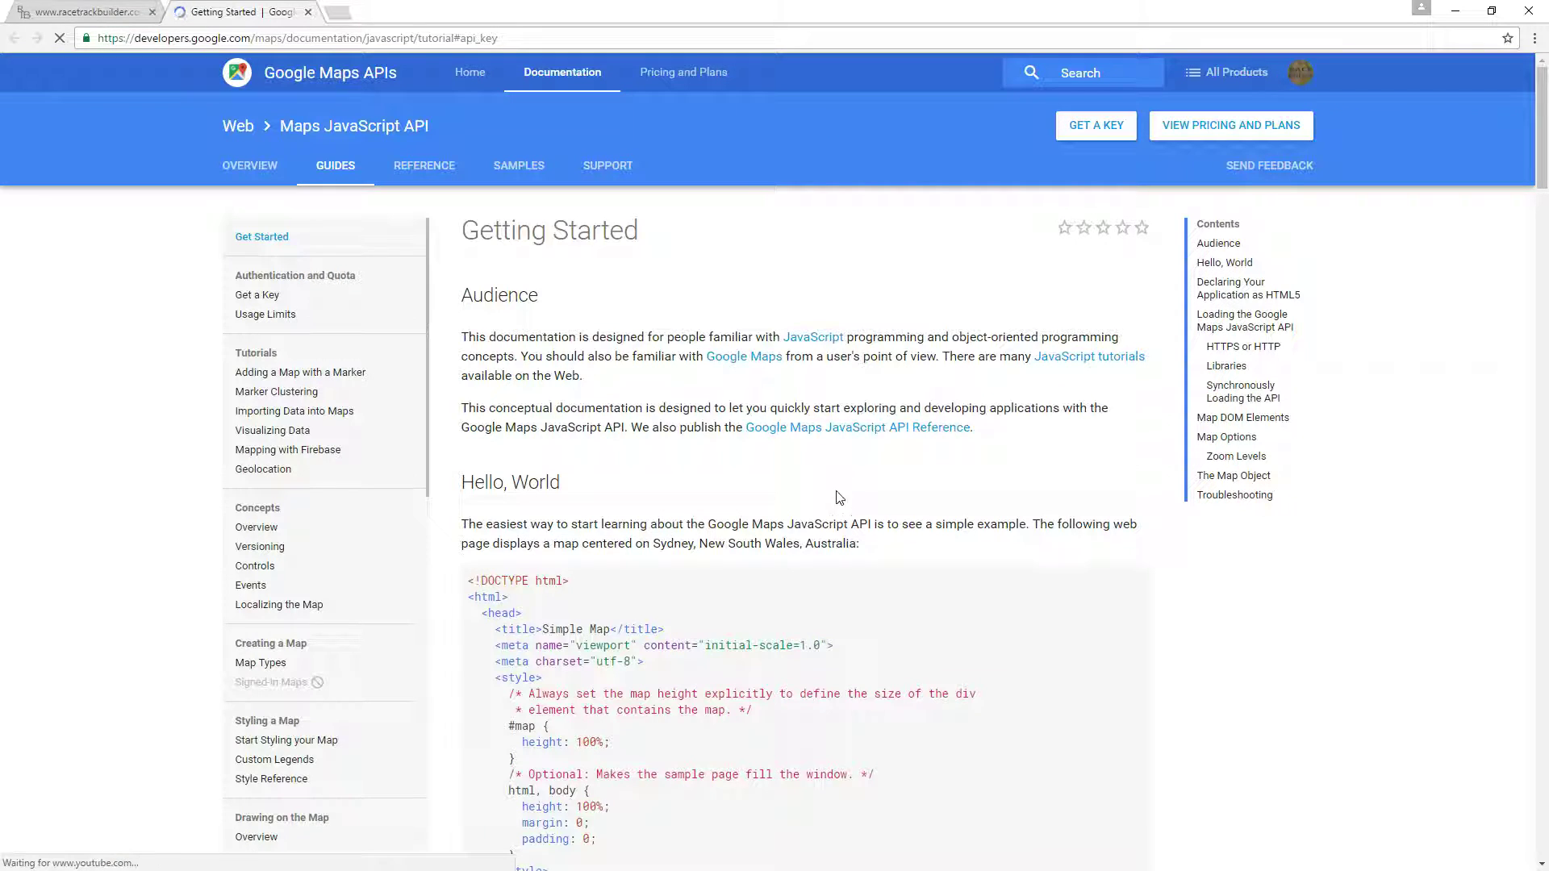
pyautogui.click(1102, 128)
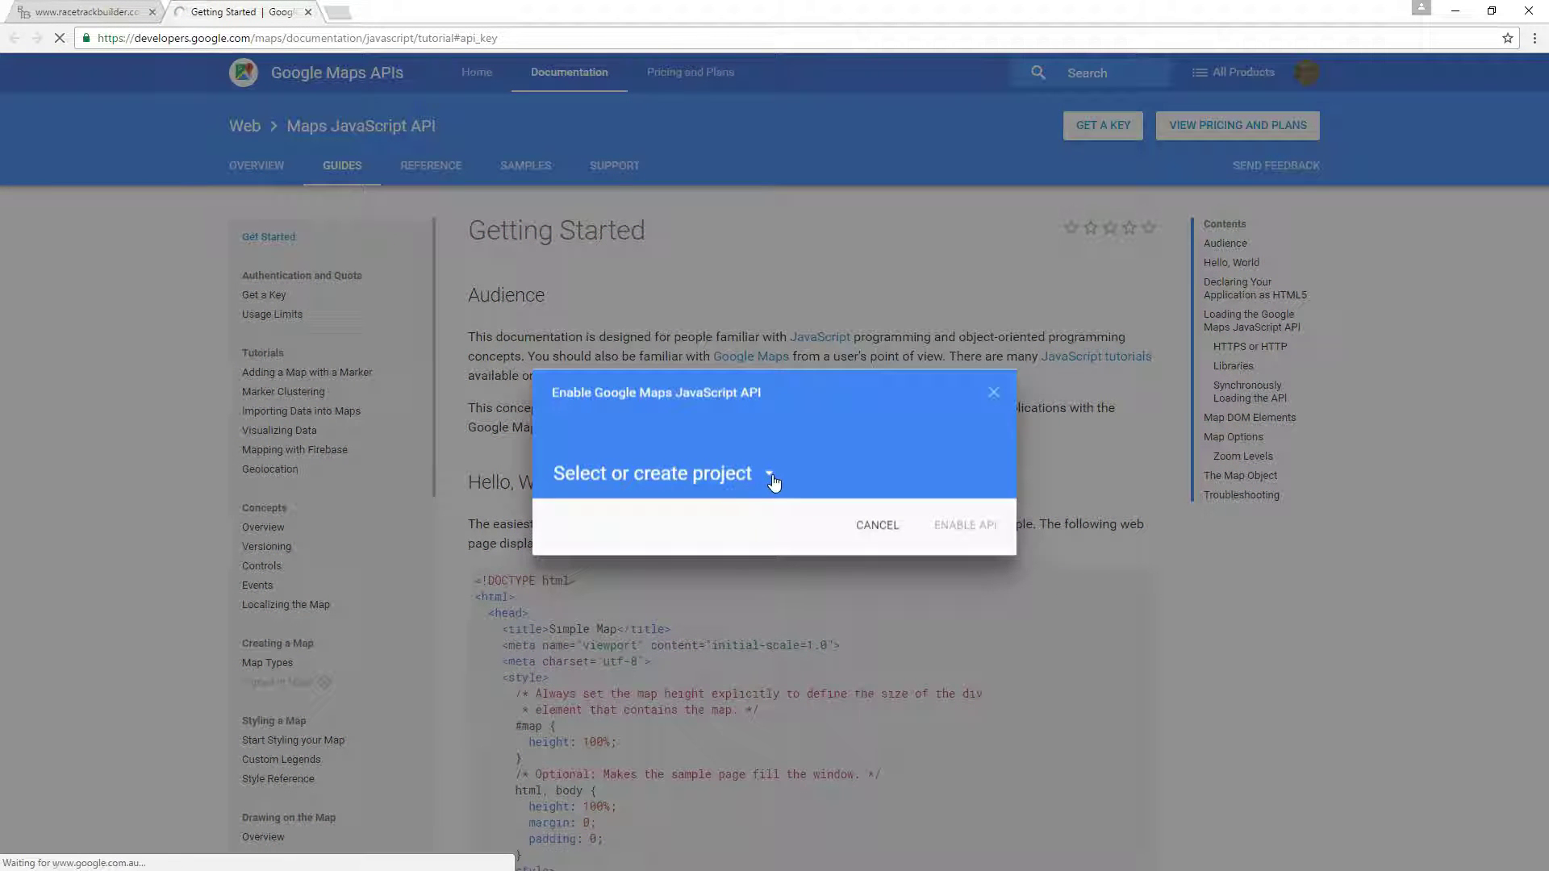
pyautogui.click(771, 481)
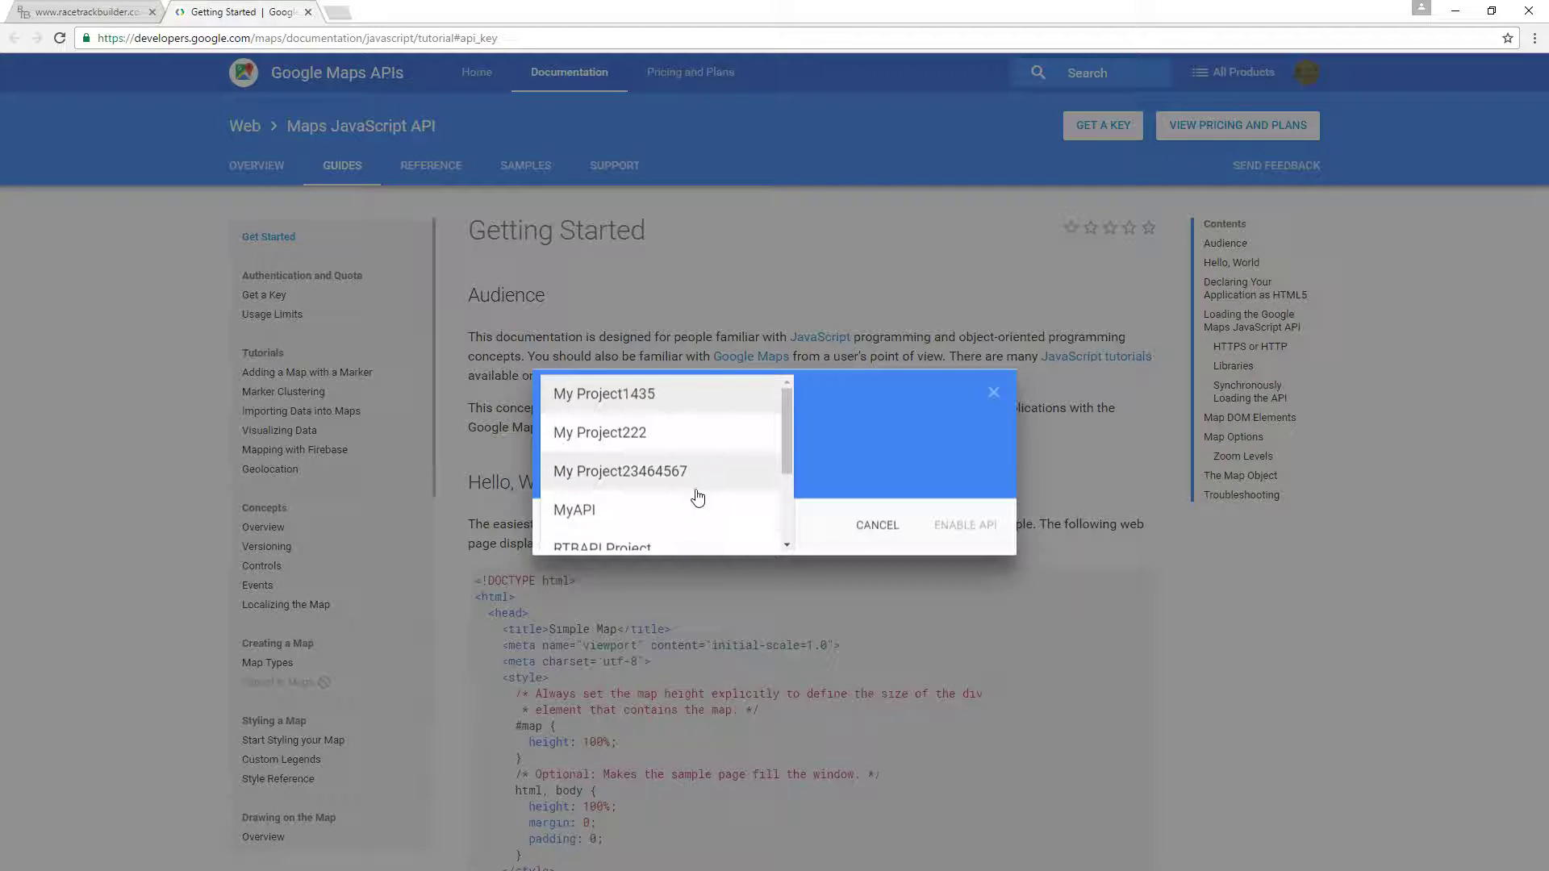
pyautogui.scroll(-3, 700, 492)
# Create a new project named 'RTB Interesting' with the API enabled, then return to Race Track Builder
pyautogui.click(650, 533)
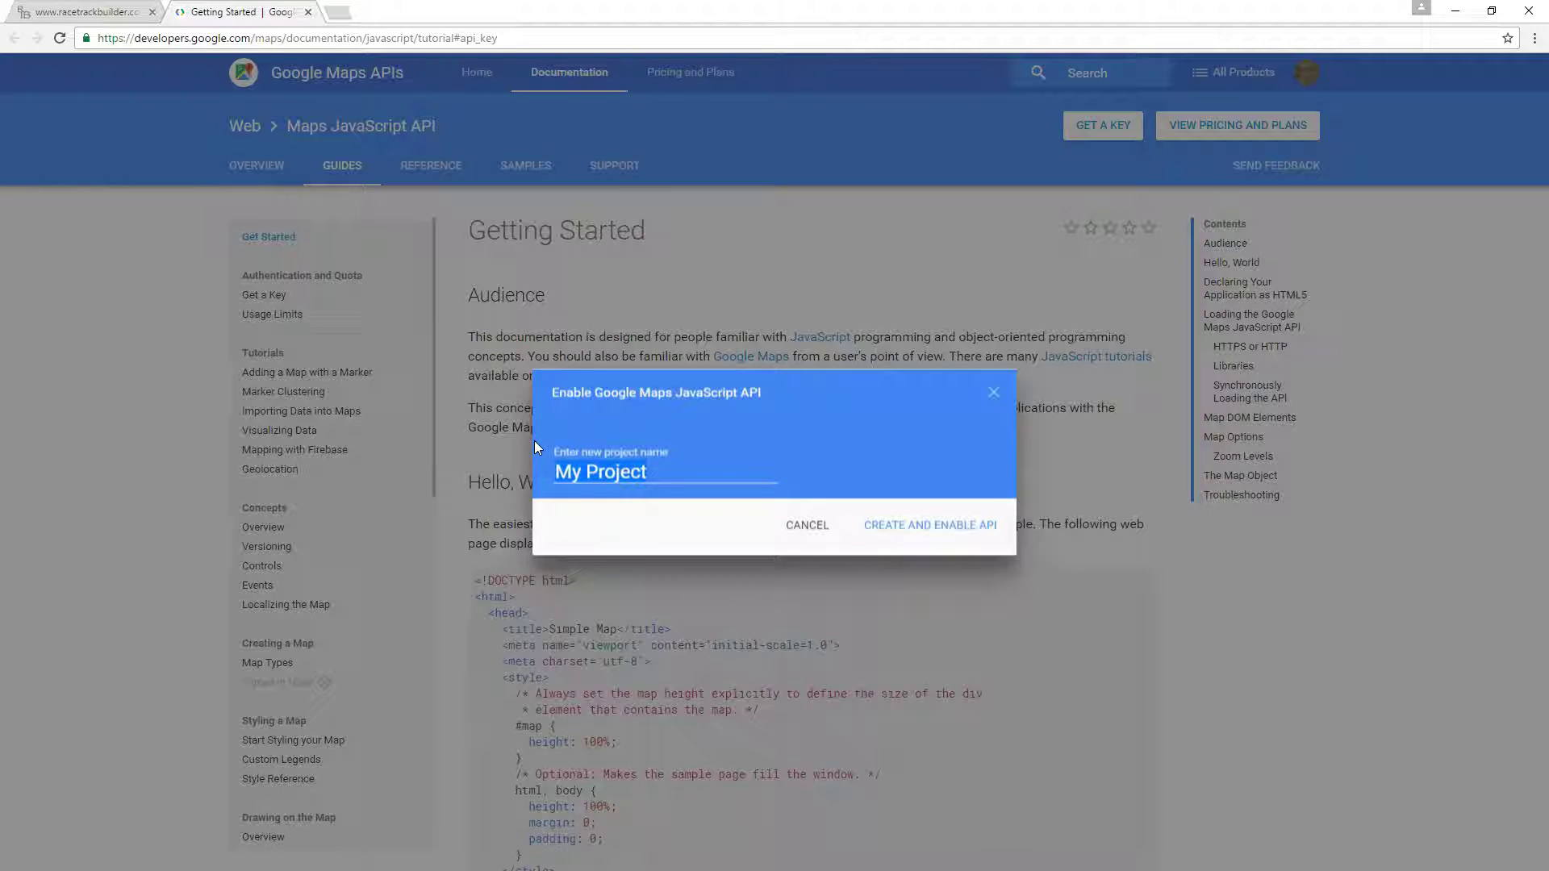
pyautogui.write('RTB Interesting')
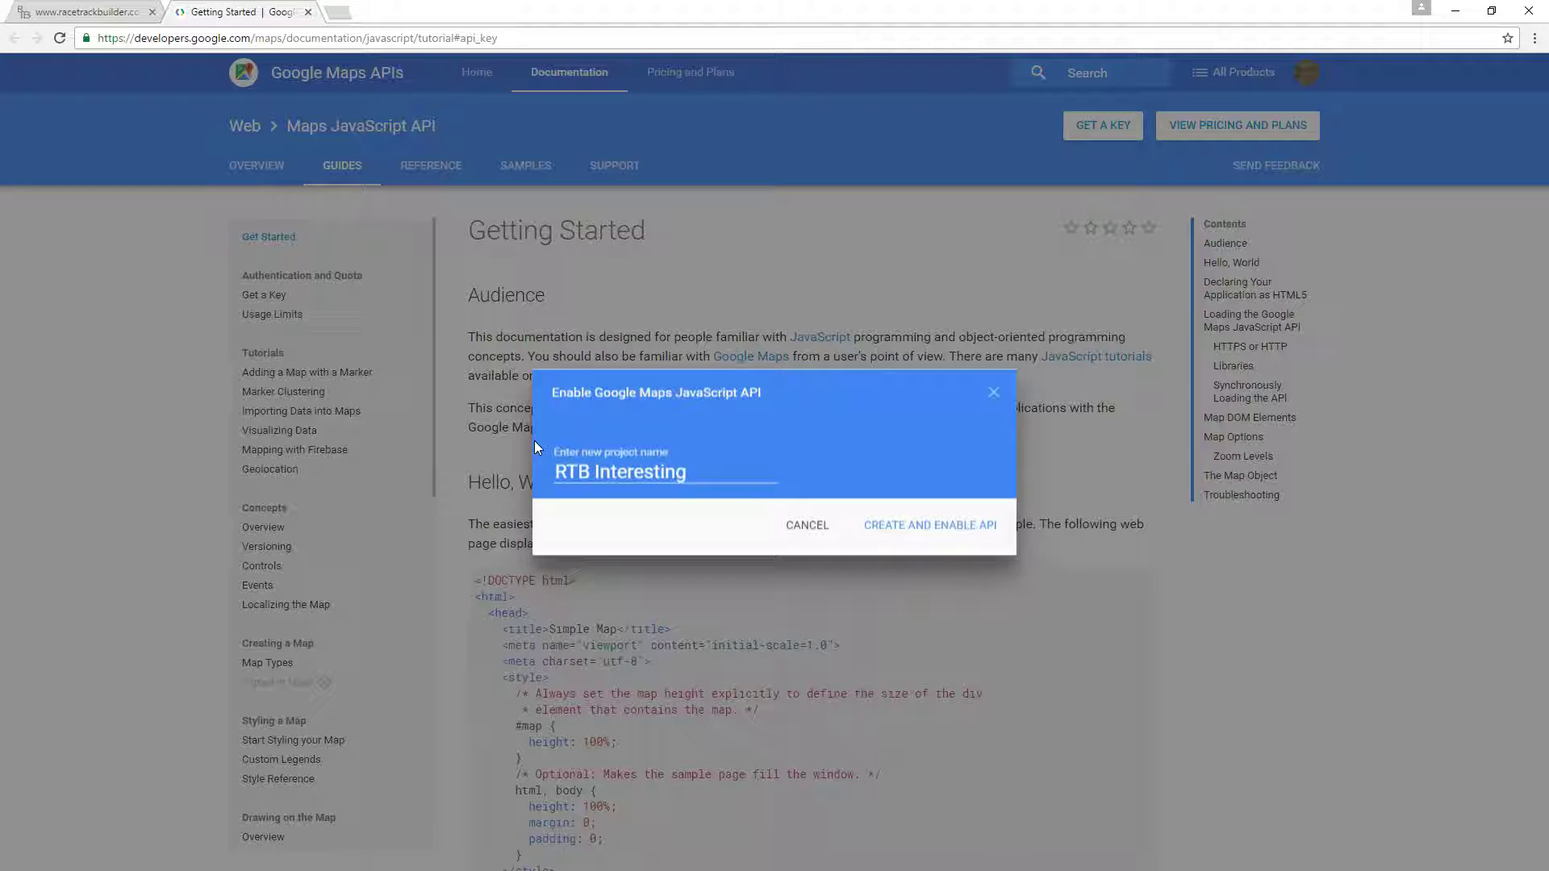
pyautogui.click(929, 531)
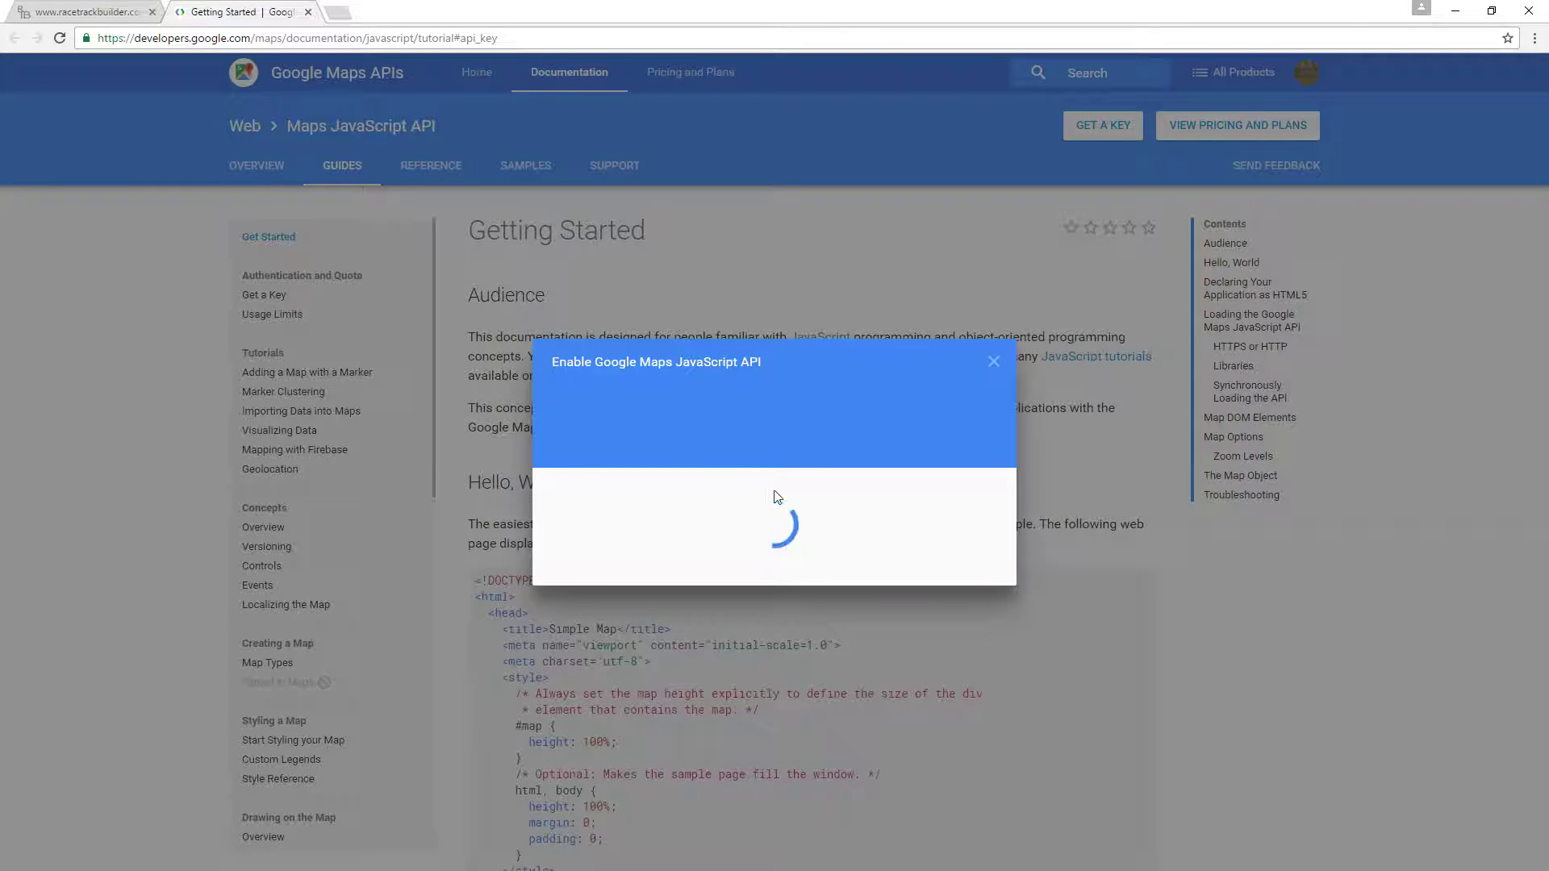
pyautogui.hotkey('alt', 'Tab')
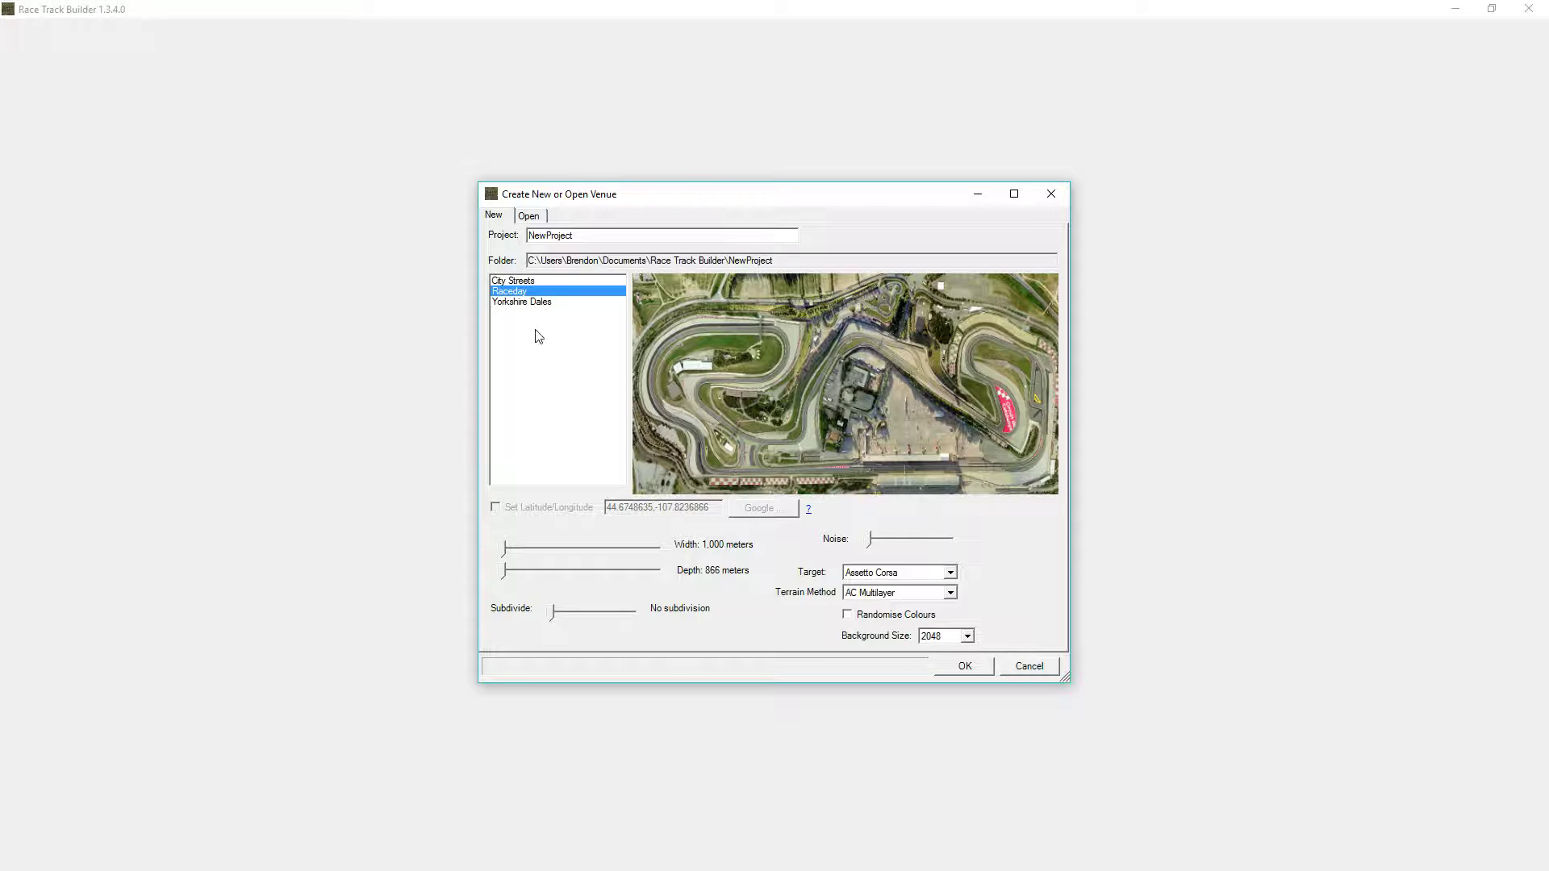
# Open Race Track Builder's settings and copy the newly issued API key from the browser
pyautogui.press('Escape')
pyautogui.click(21, 28)
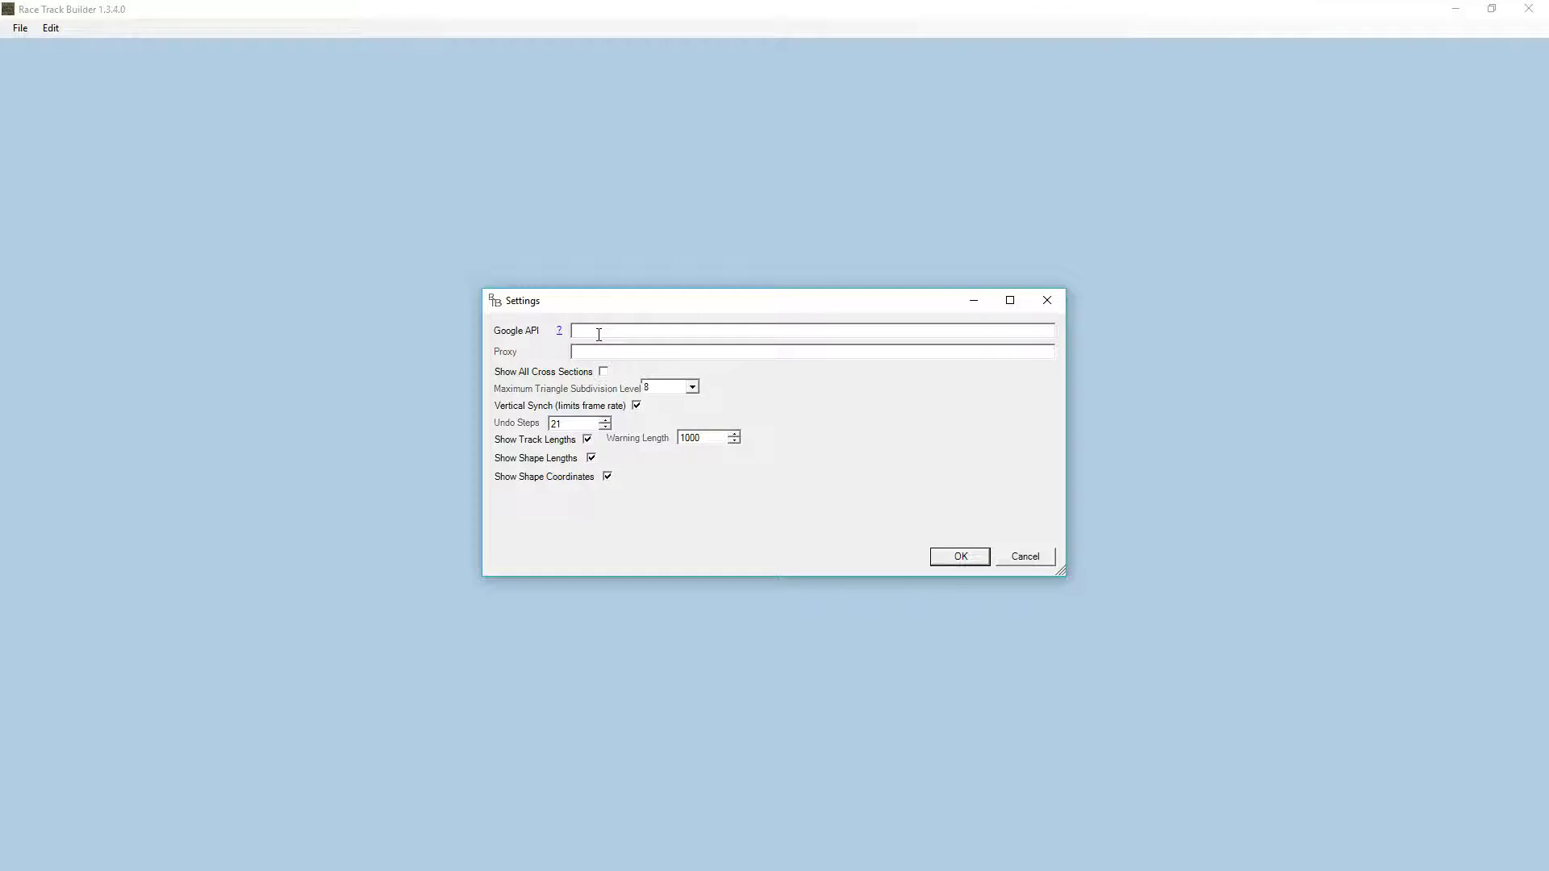
pyautogui.hotkey('alt', 'Tab')
pyautogui.hotkey('alt', 'Tab')
pyautogui.press('Tab')
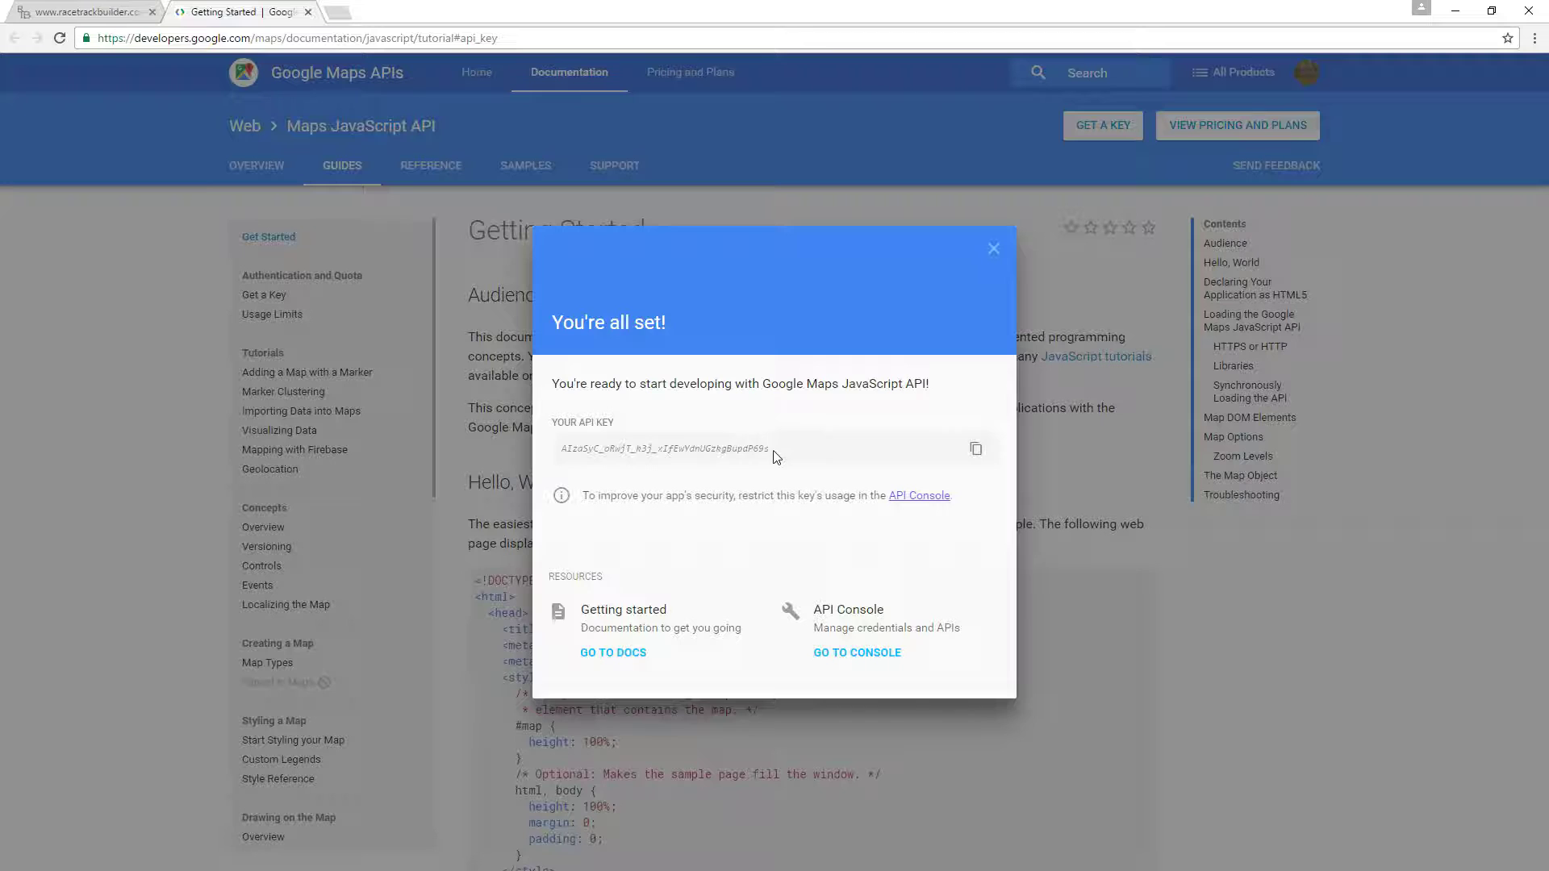
pyautogui.moveTo(776, 452); pyautogui.dragTo(565, 452)
pyautogui.doubleClick(565, 451)
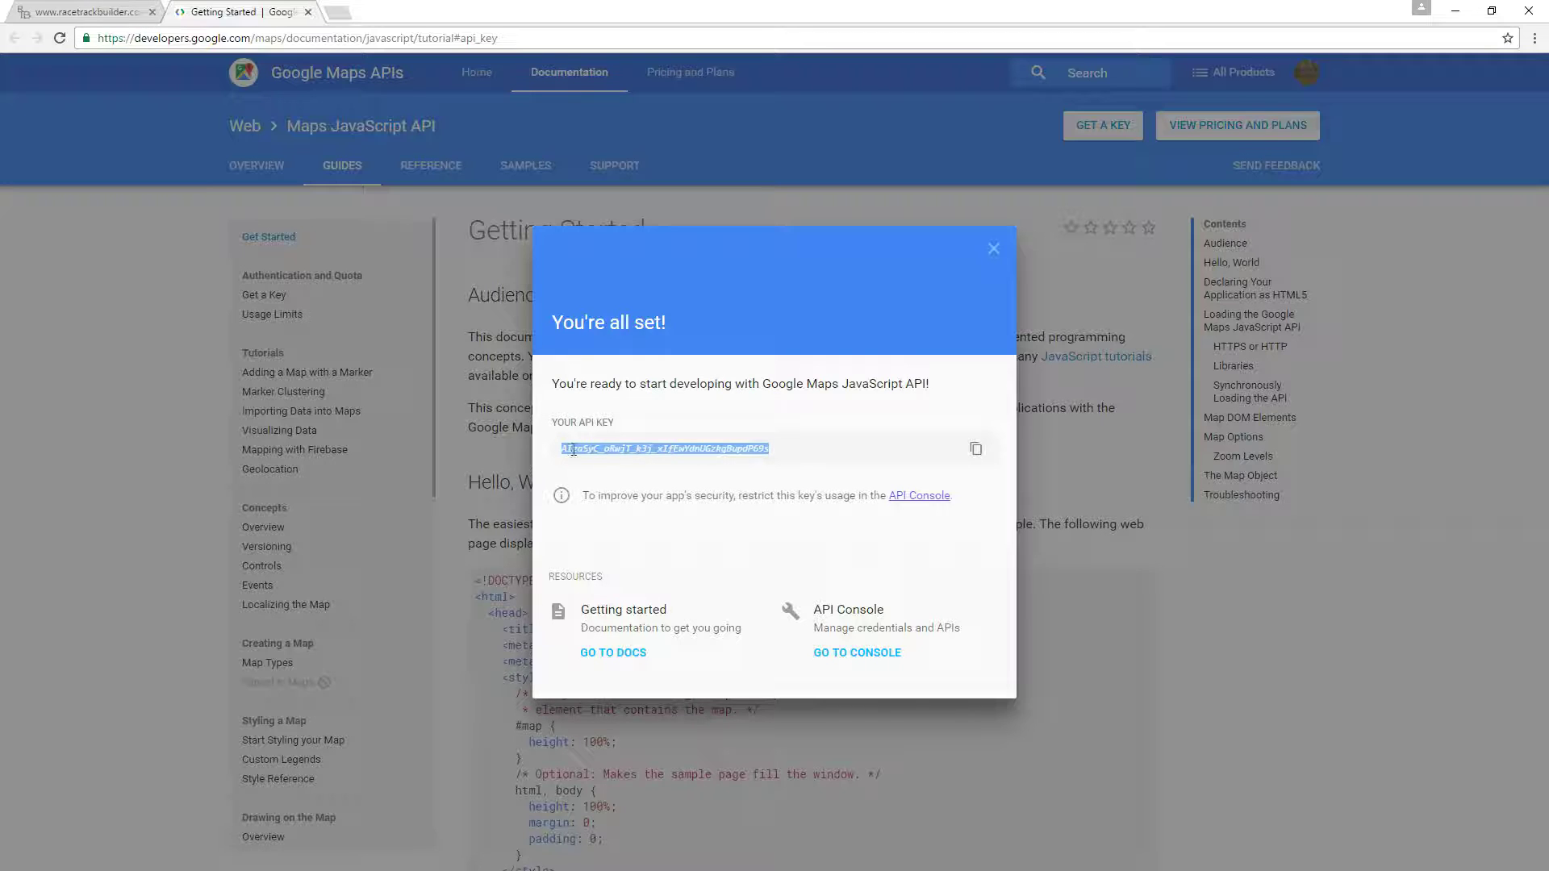
pyautogui.rightClick(574, 450)
pyautogui.click(611, 468)
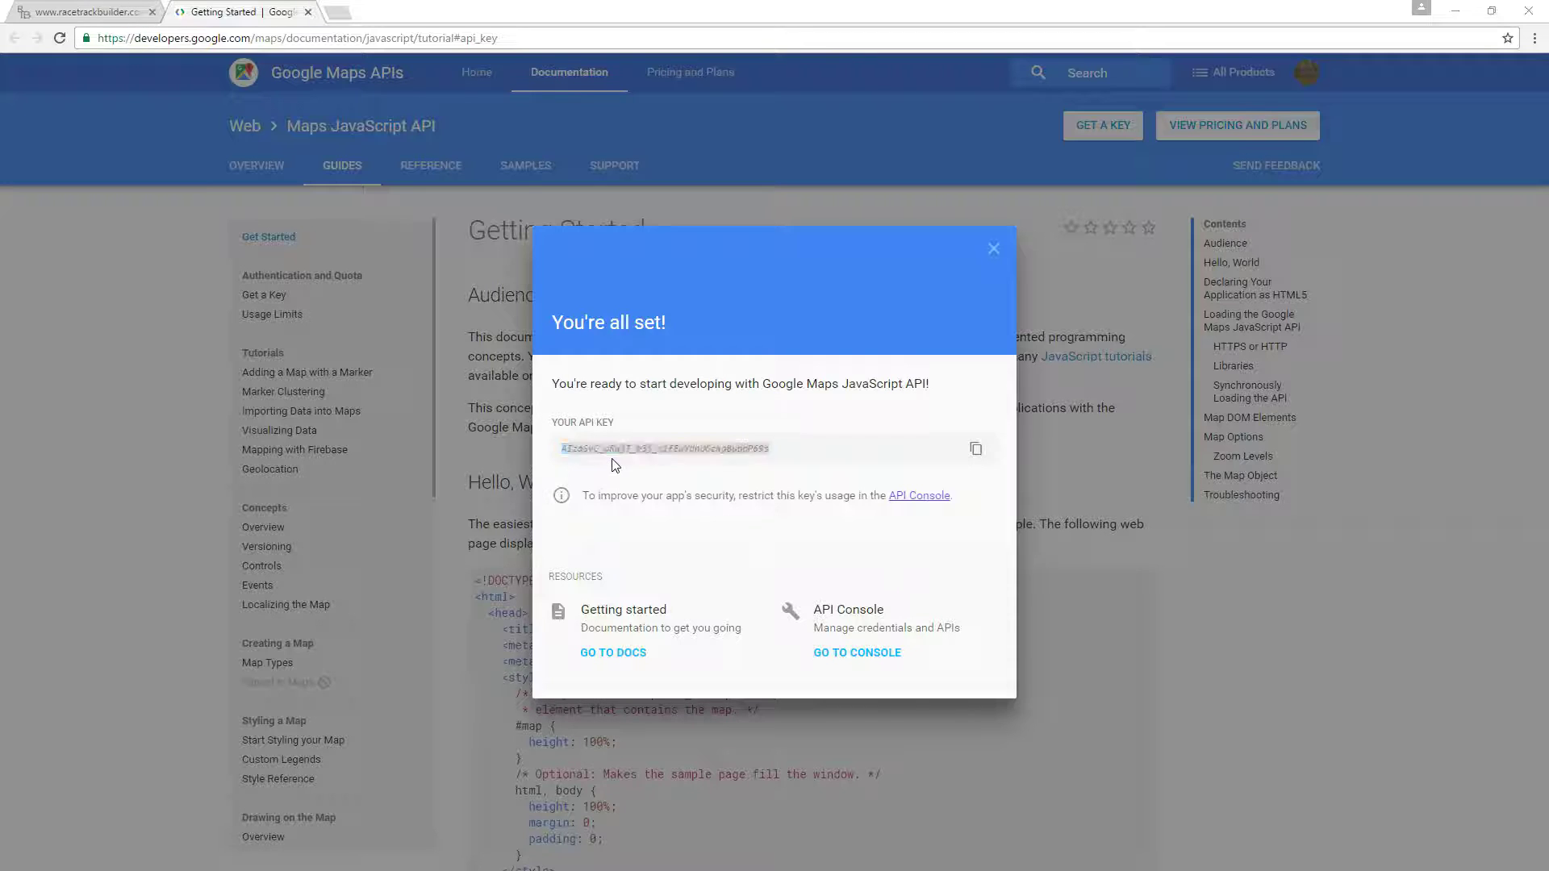
pyautogui.hotkey('alt', 'Tab')
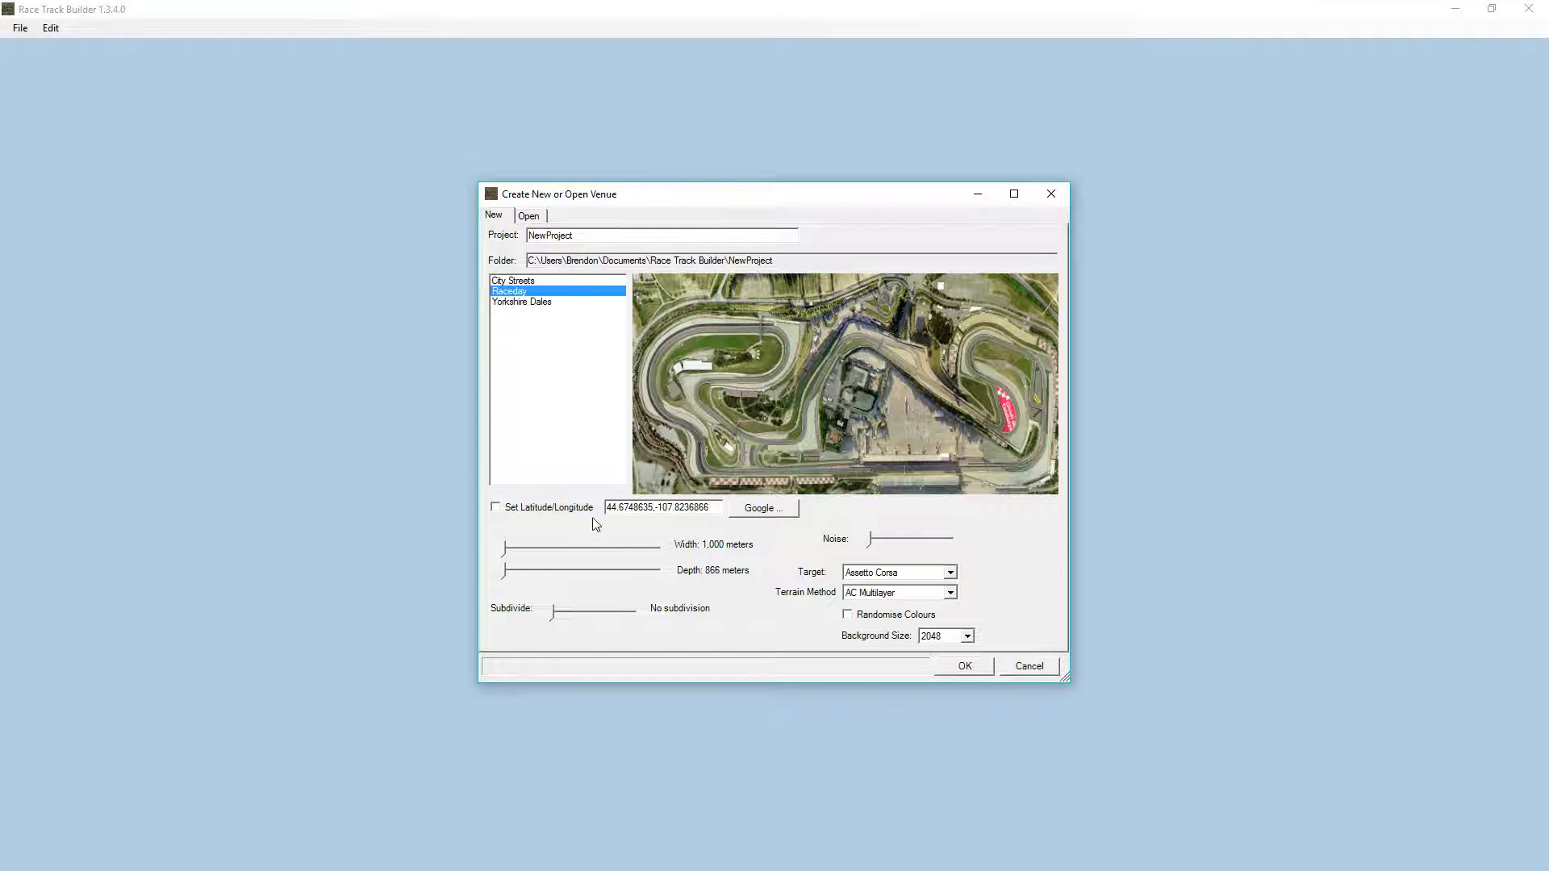
# Try fetching Google imagery for a new venue, dismiss the 403 Forbidden error, and close the map
pyautogui.click(759, 510)
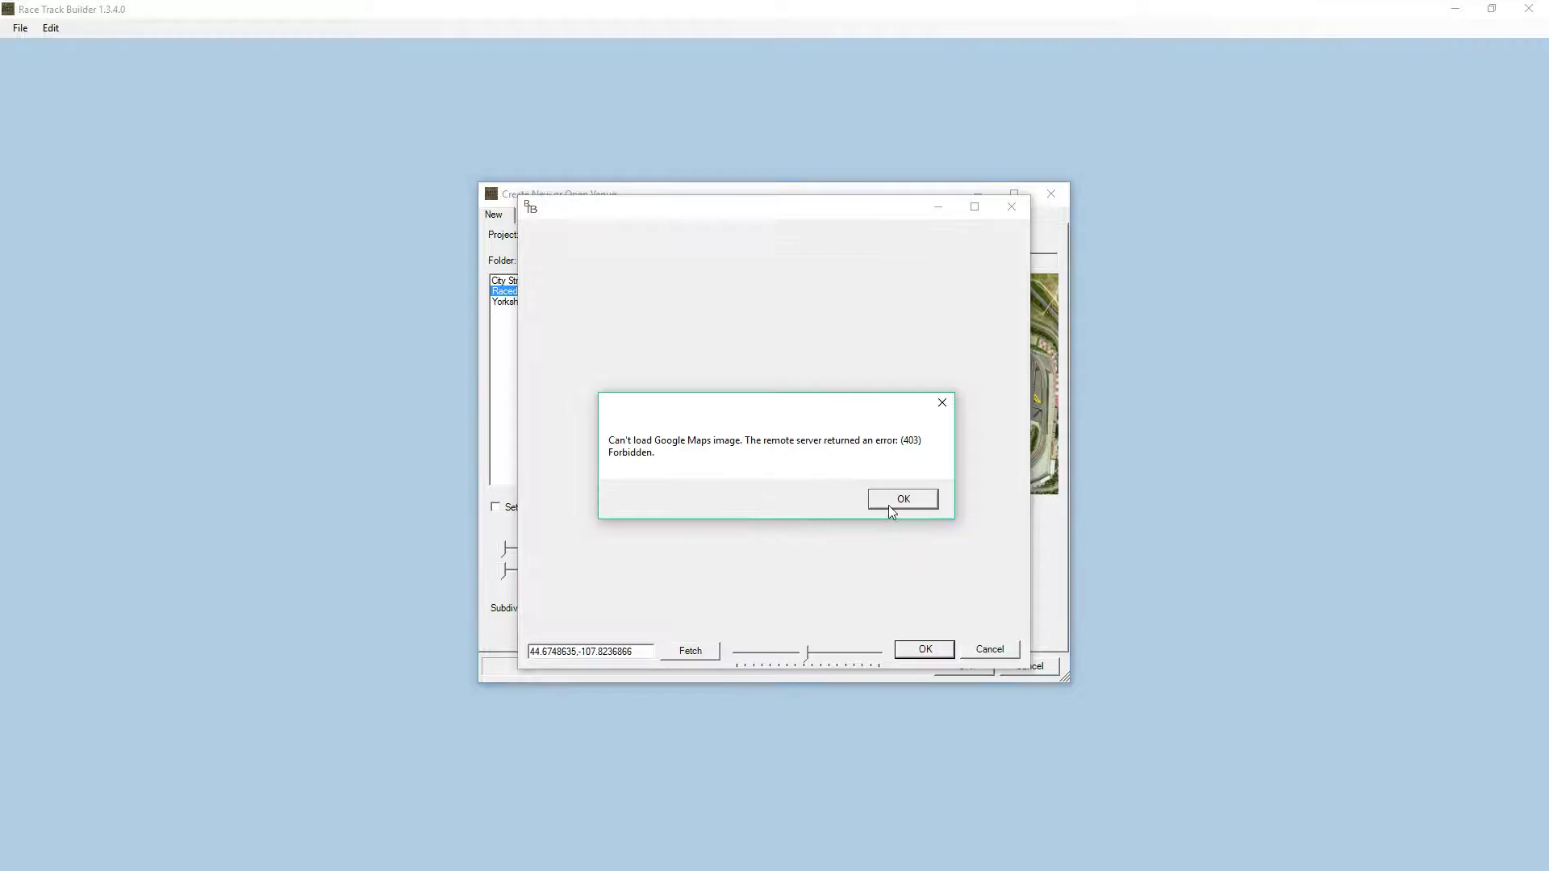
pyautogui.click(890, 504)
pyautogui.click(996, 649)
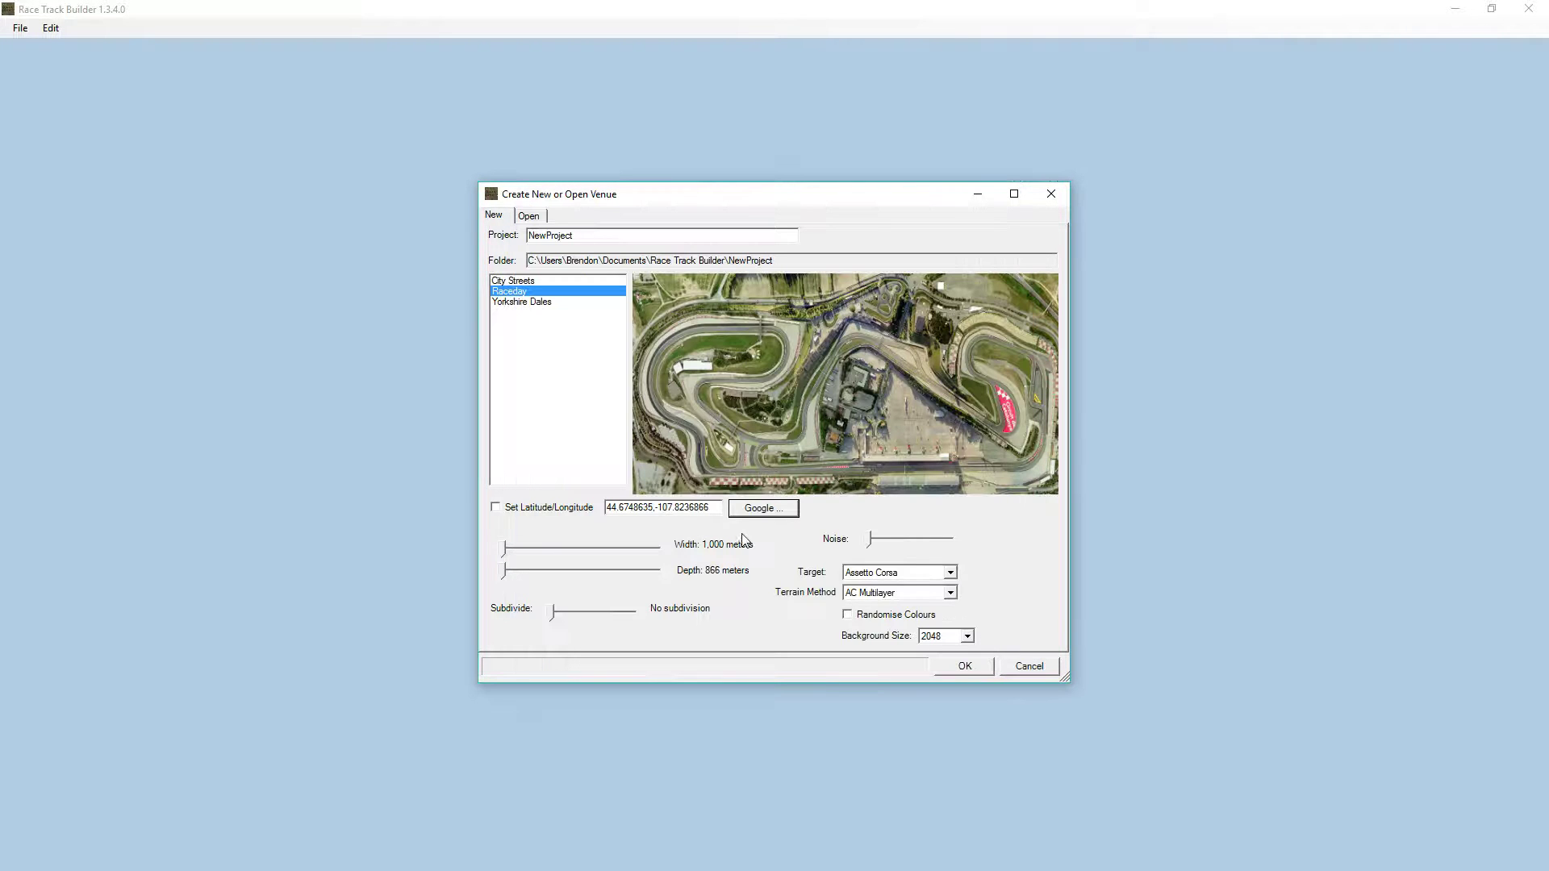
pyautogui.hotkey('alt', 'Tab')
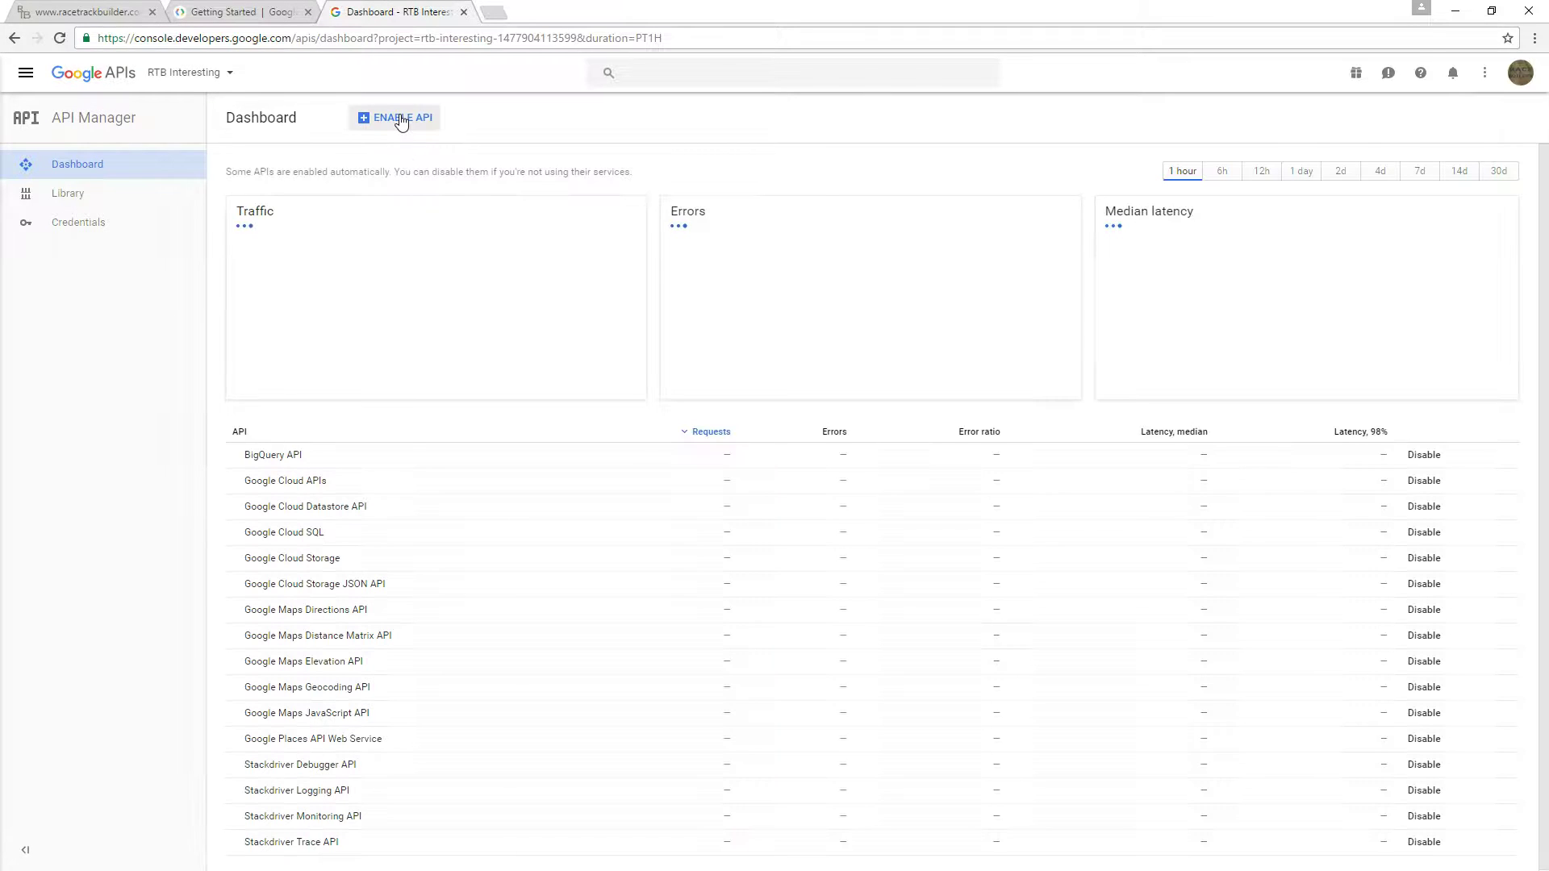
# Search the API Library for 'ele' and check that the Google Maps Elevation API is enabled
pyautogui.click(401, 119)
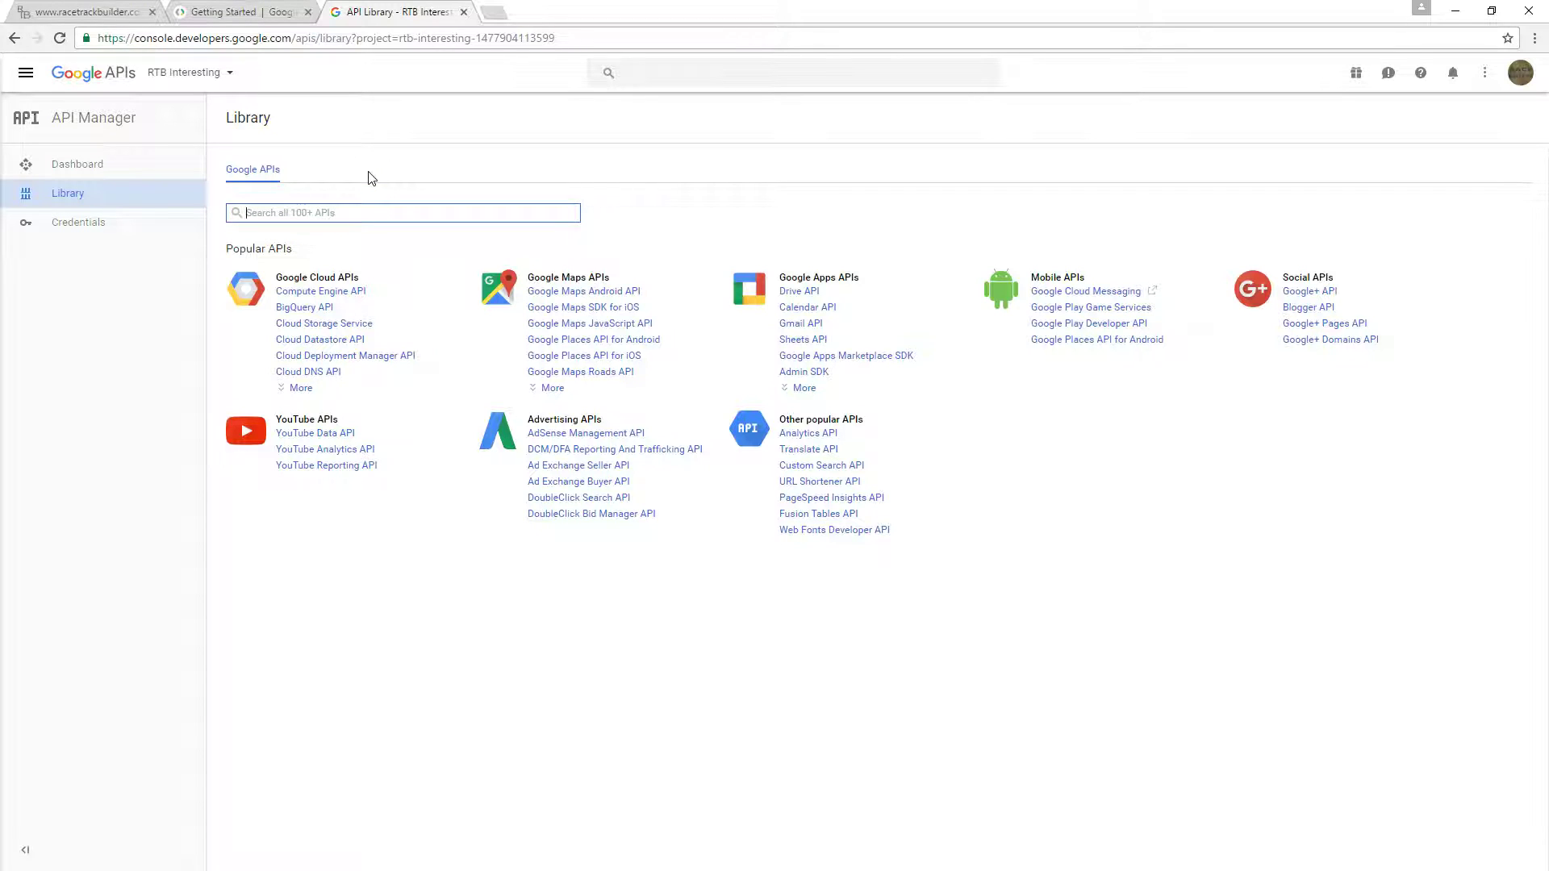
pyautogui.write('ele')
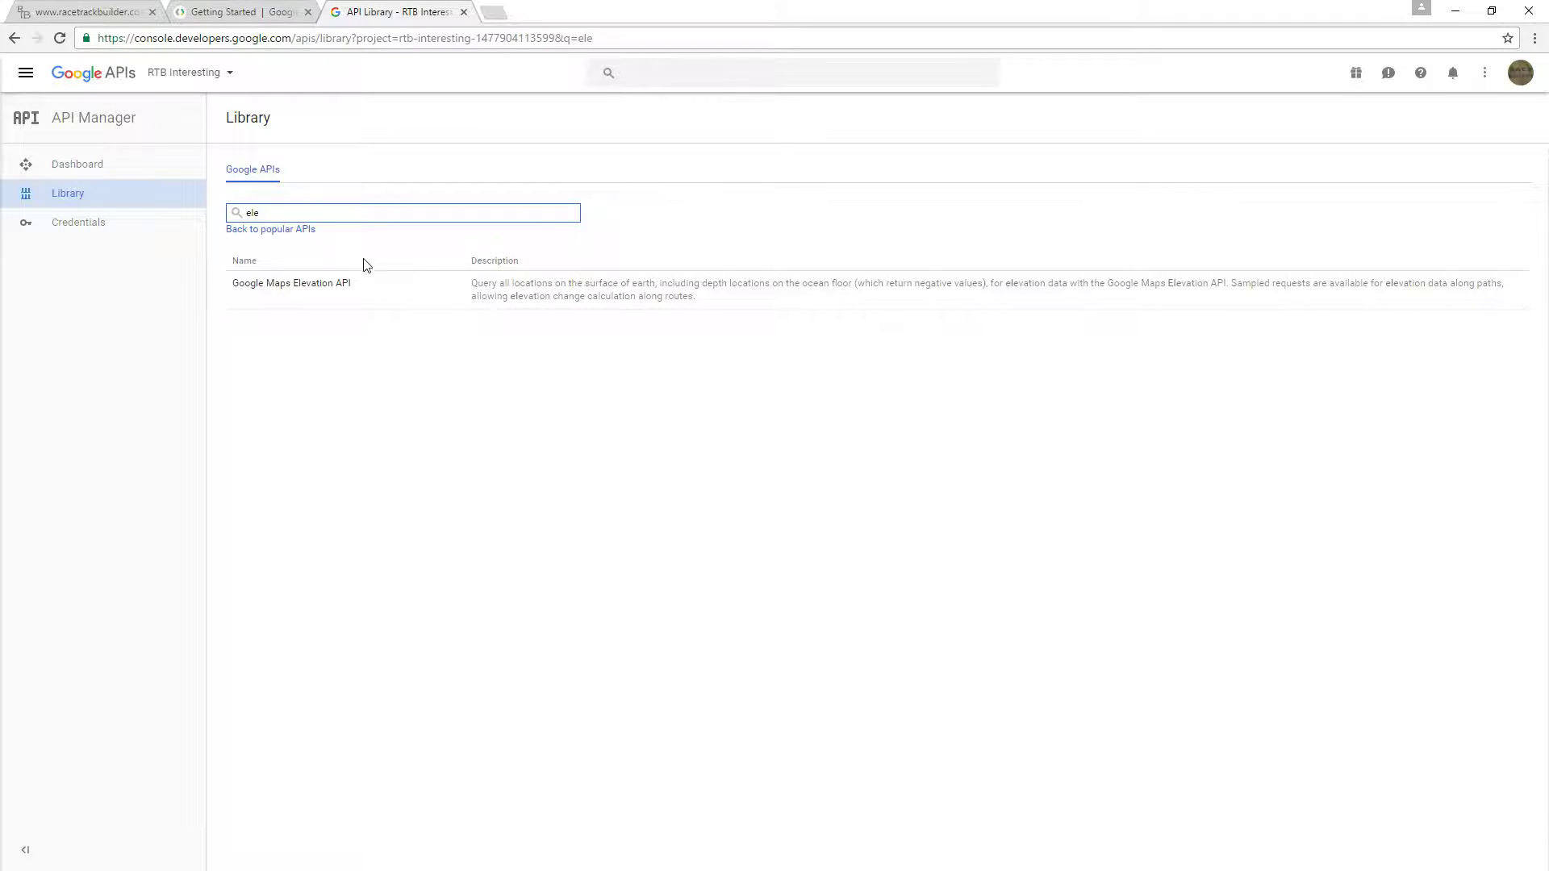
pyautogui.click(317, 285)
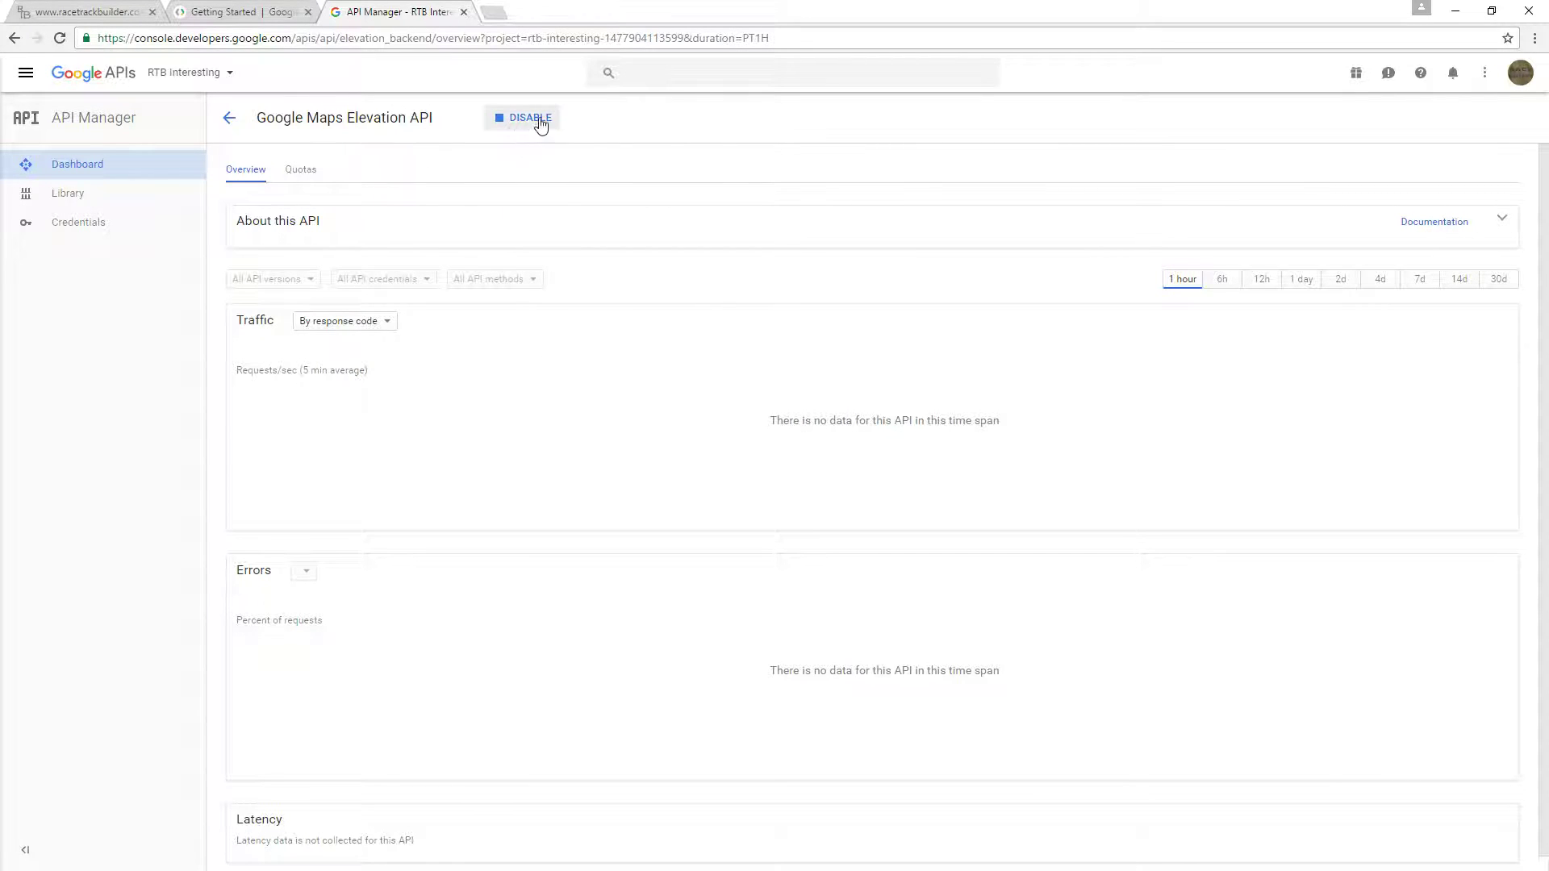
# Search for 'stat' and enable the Google Static Maps API for the project
pyautogui.click(227, 122)
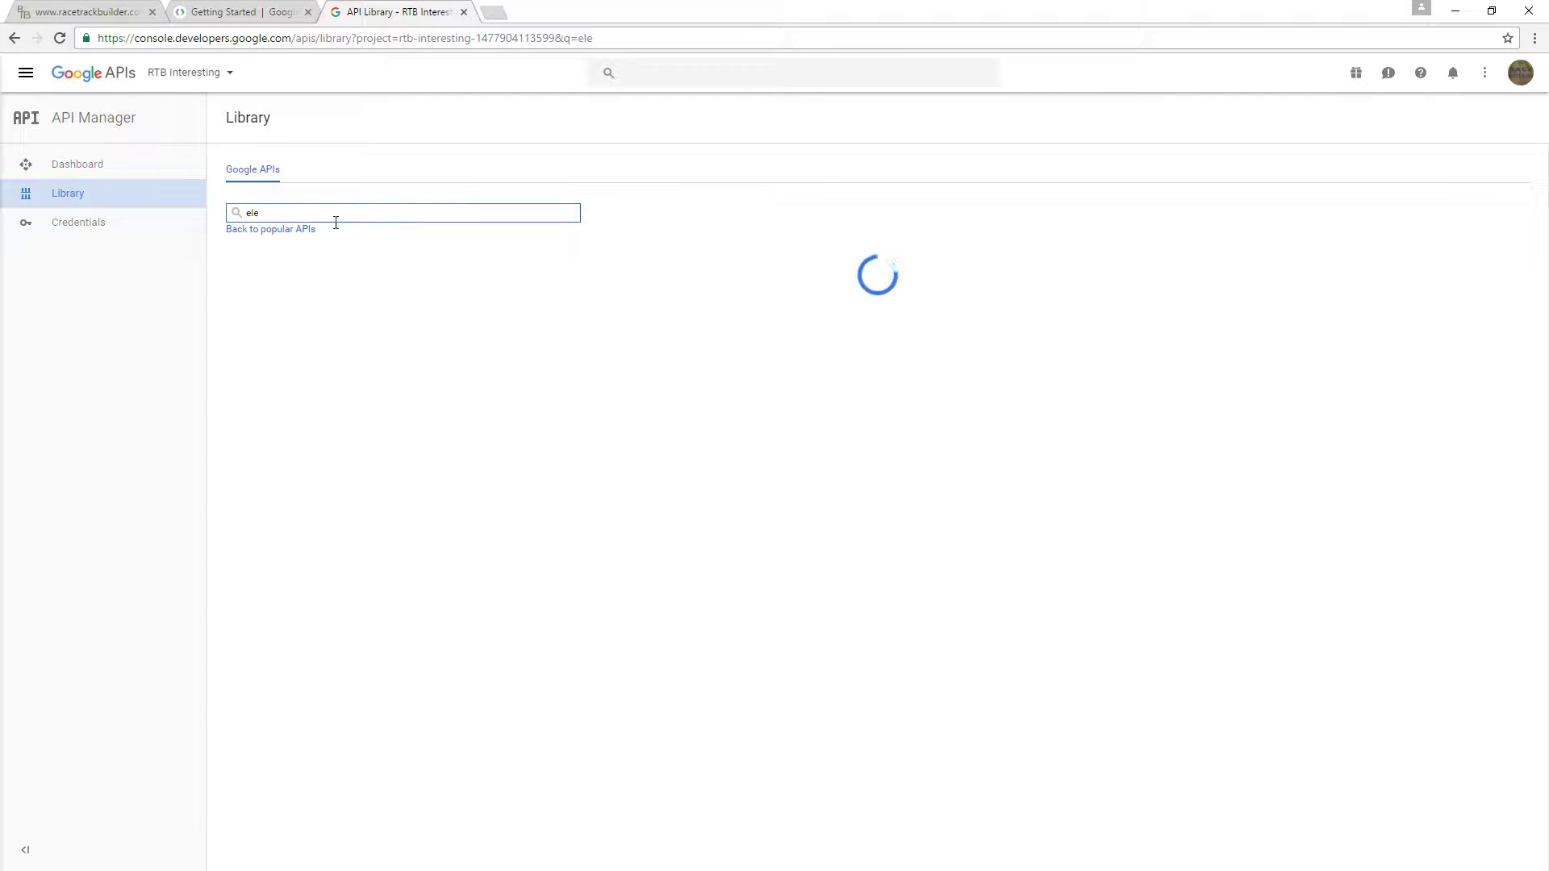
pyautogui.moveTo(328, 214); pyautogui.dragTo(235, 222)
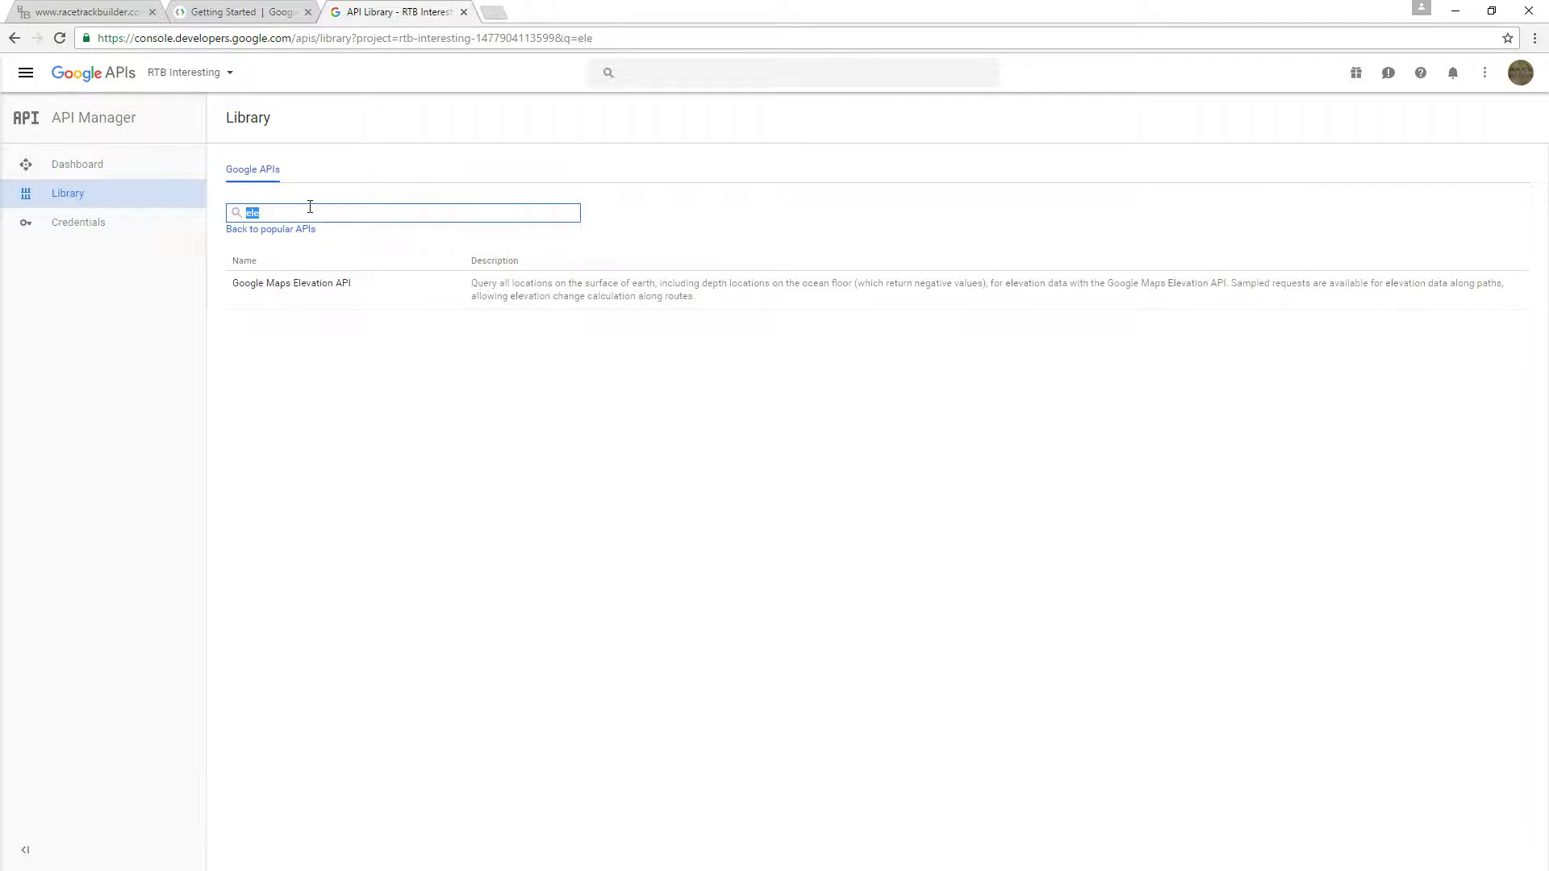
pyautogui.write('static')
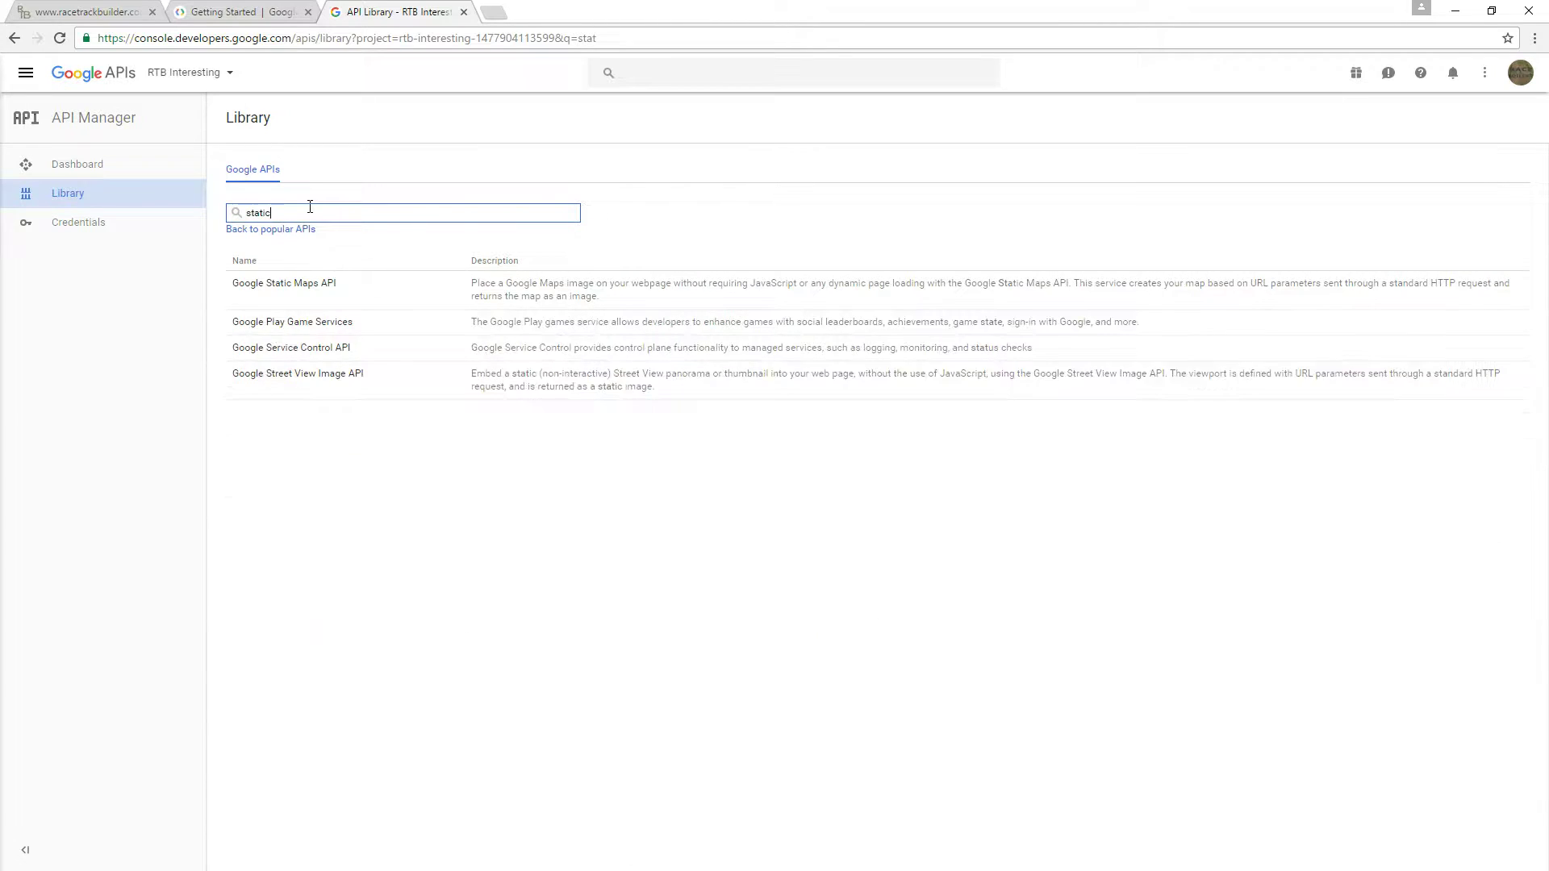
pyautogui.click(284, 289)
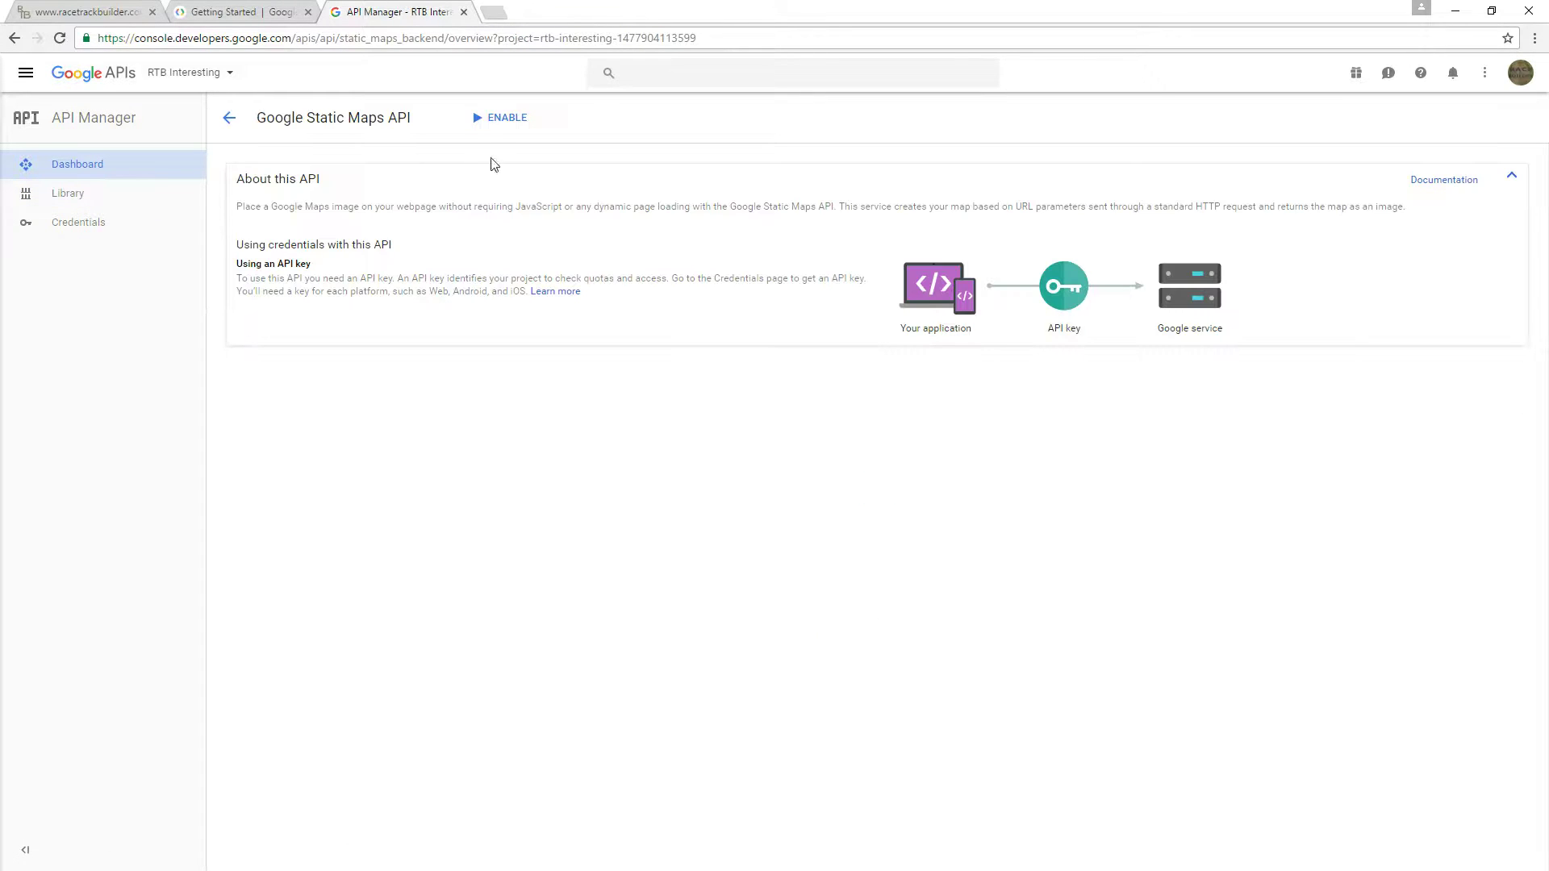
pyautogui.click(506, 119)
# Create a 1,000 by 866 meter venue at a Google-picked location, overwriting NewProject
pyautogui.hotkey('alt', 'Tab')
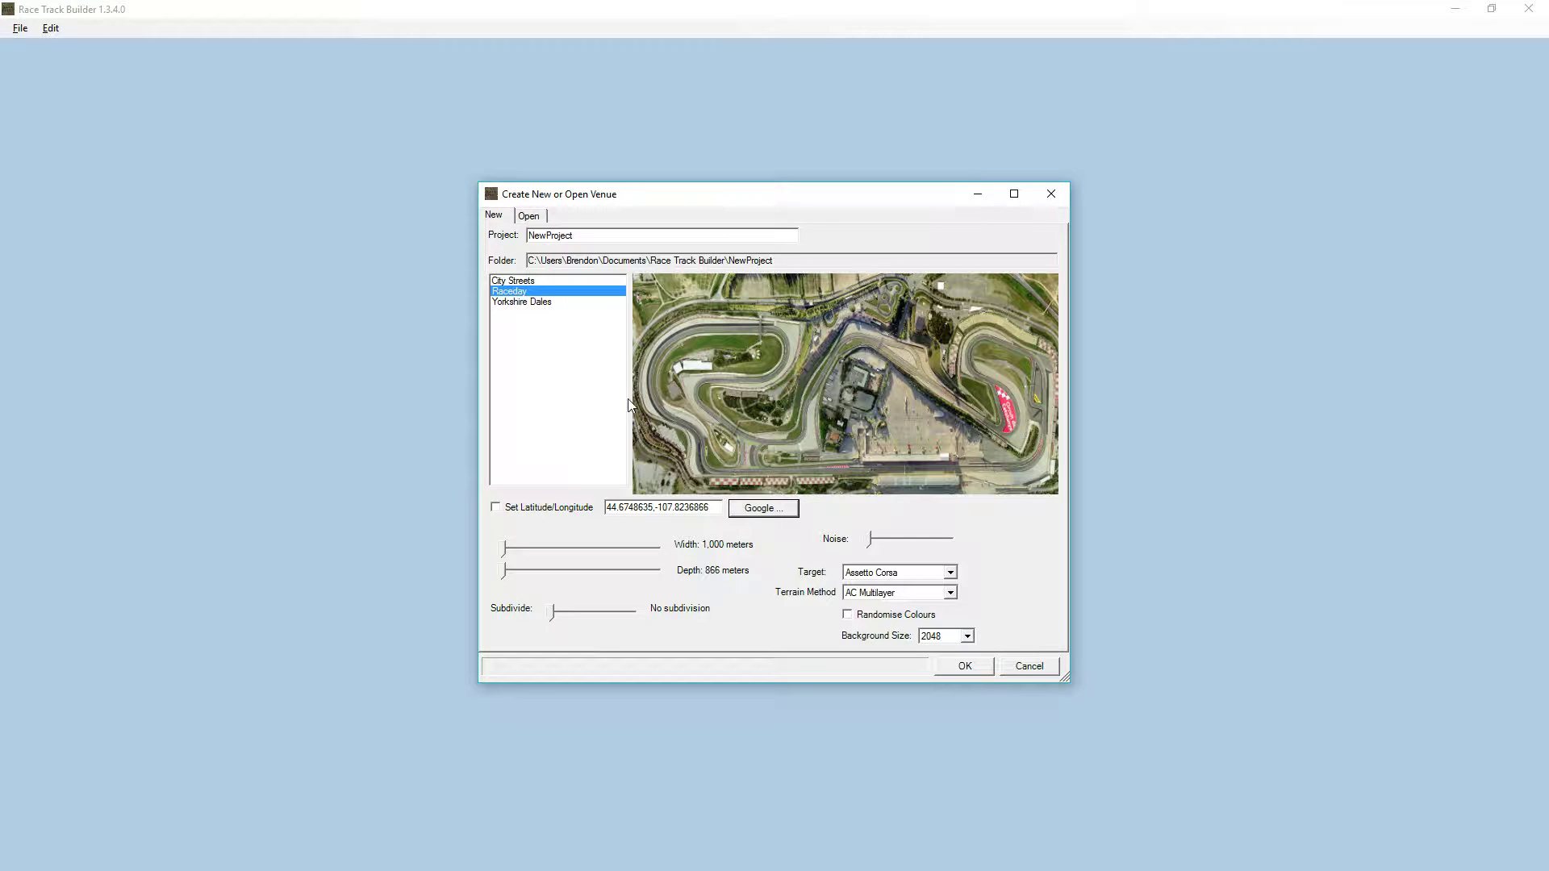
pyautogui.click(784, 509)
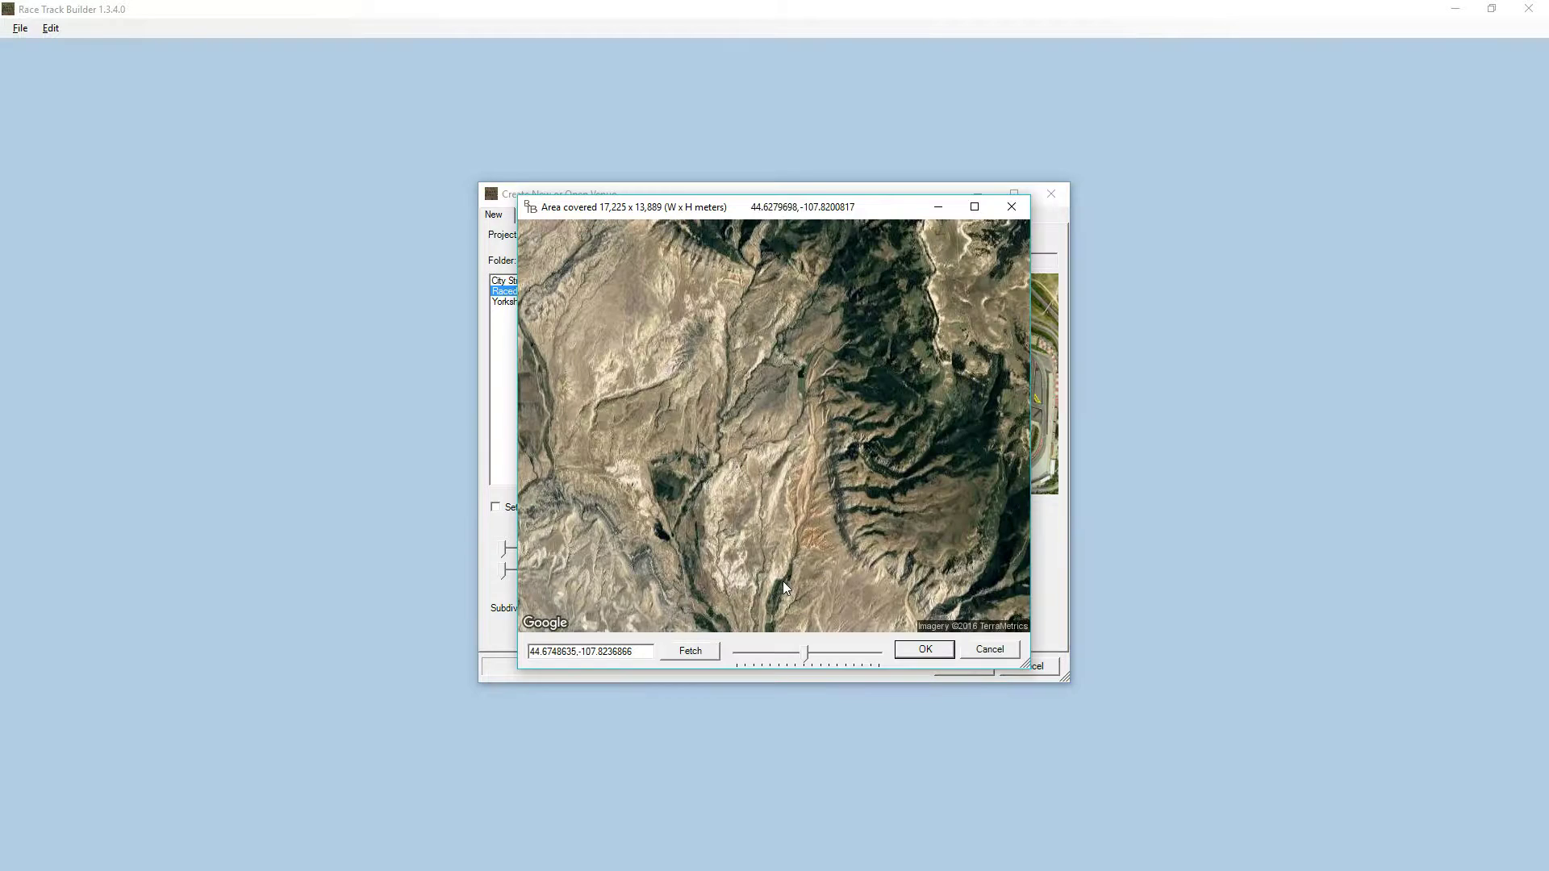
pyautogui.click(937, 655)
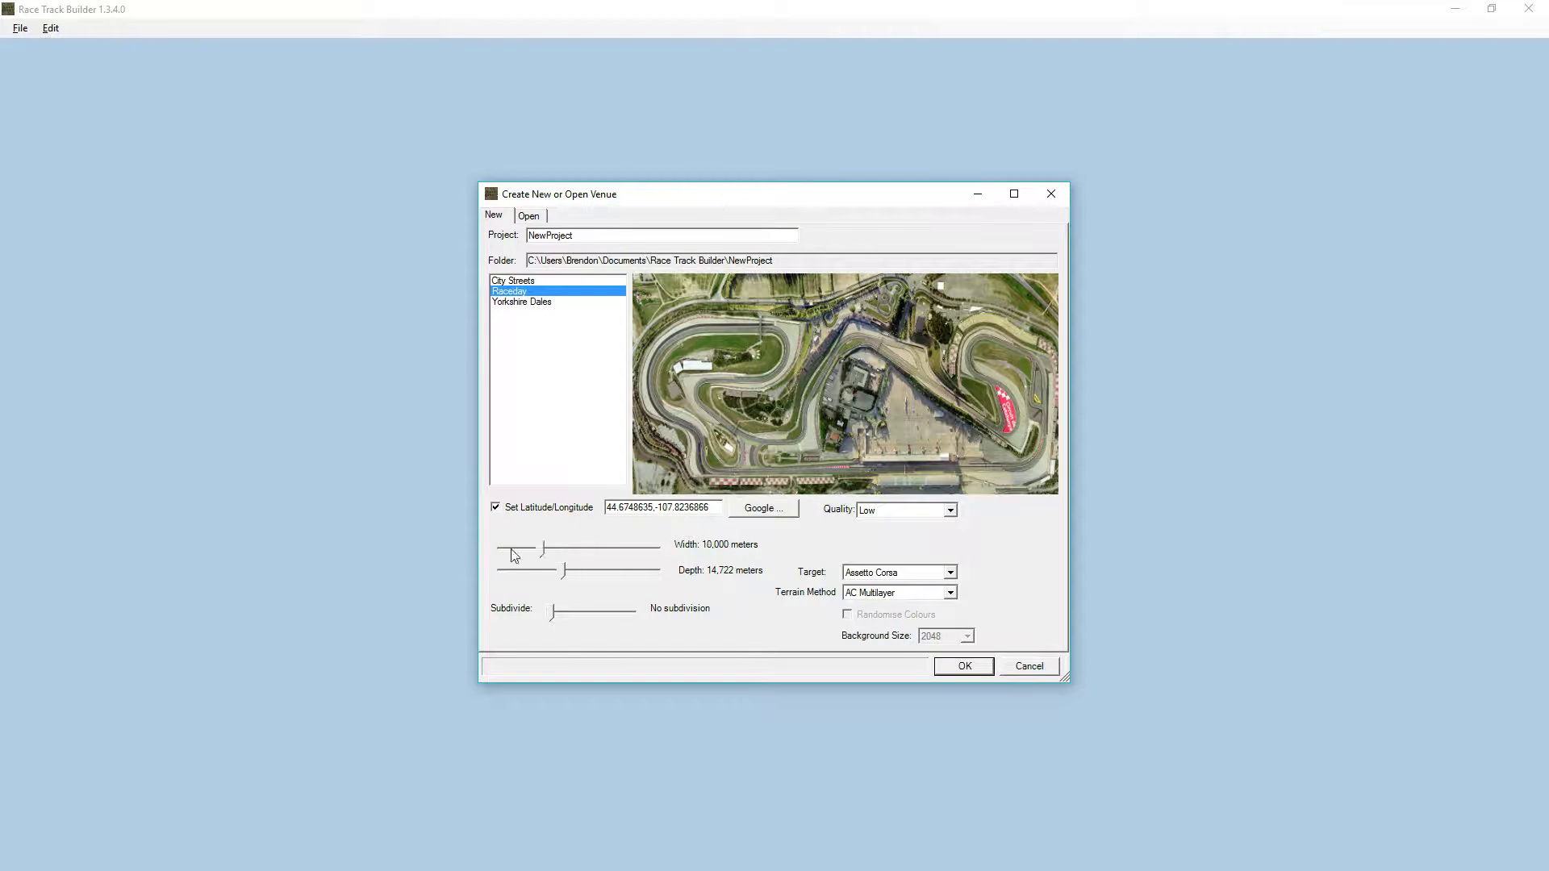
pyautogui.click(511, 549)
pyautogui.moveTo(564, 569); pyautogui.dragTo(404, 583)
pyautogui.click(965, 667)
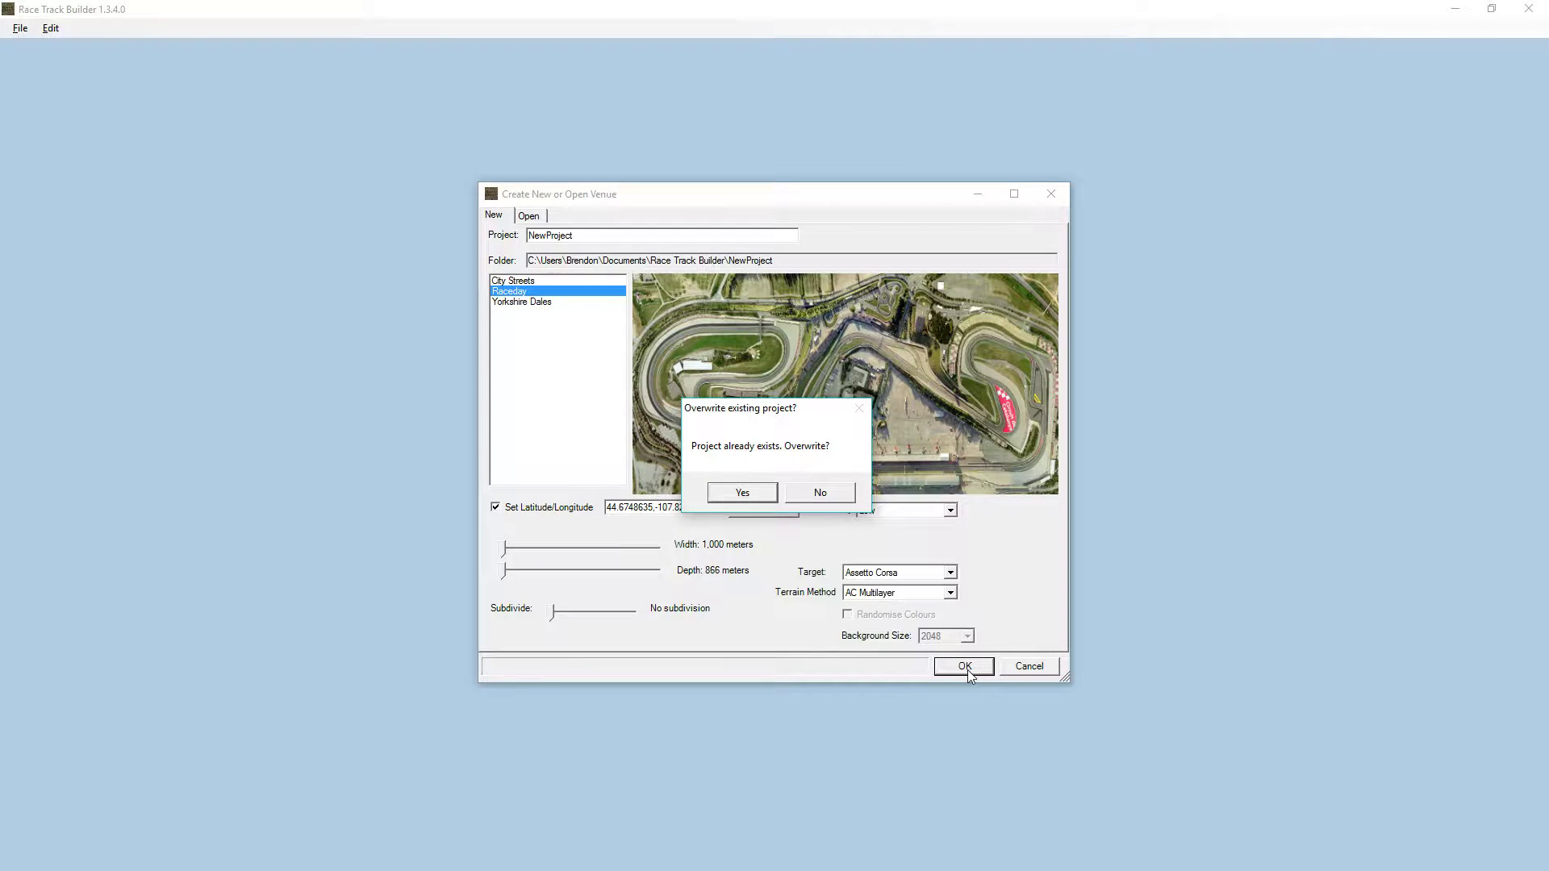
pyautogui.click(752, 497)
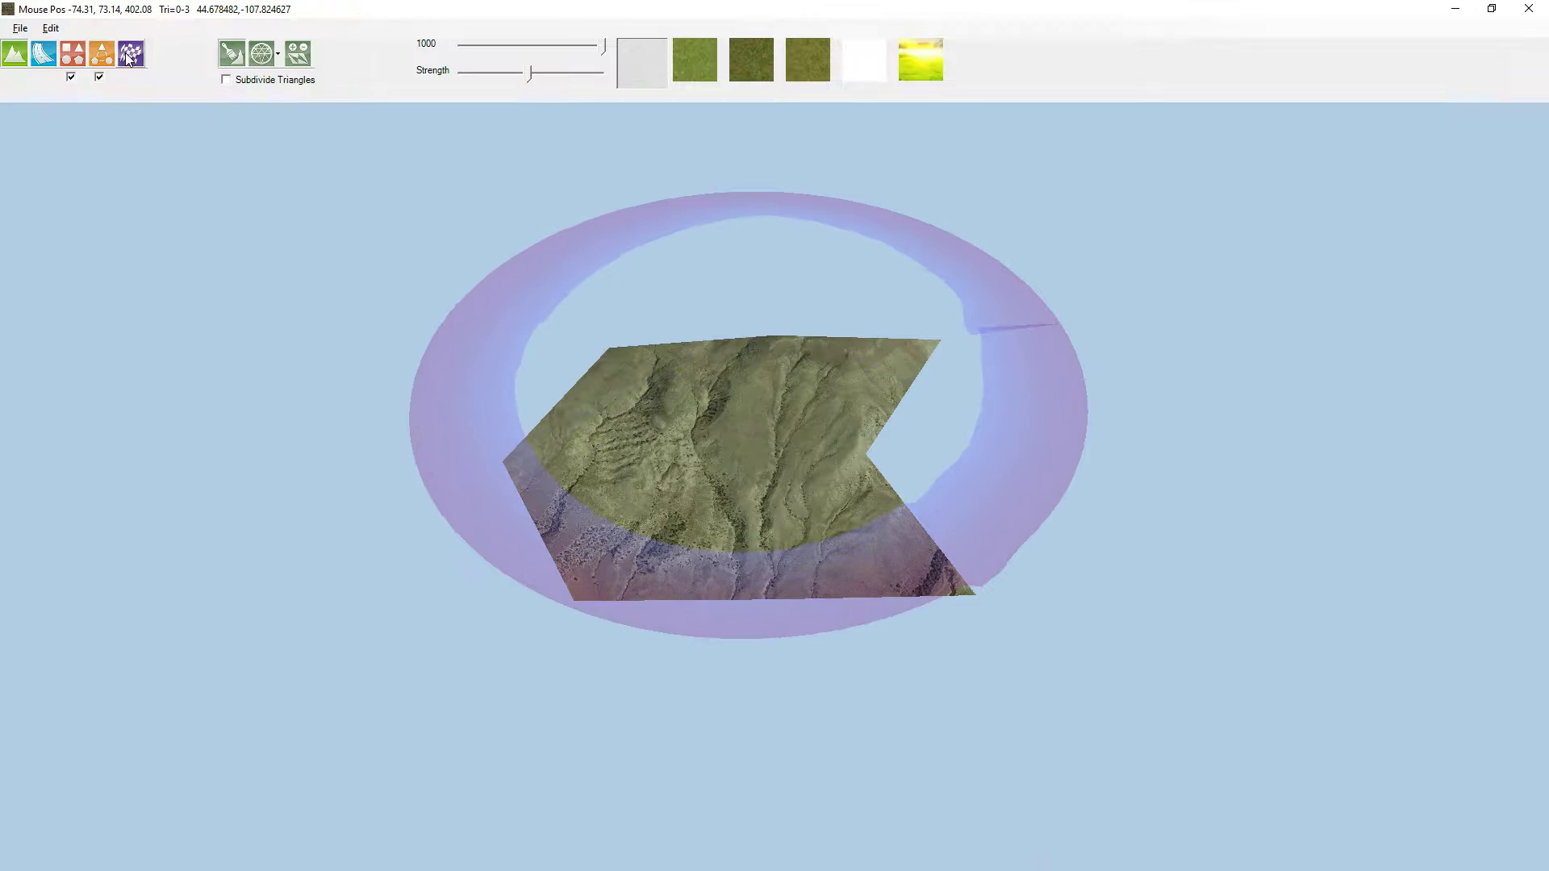
# Turn on Subdivide Triangles for terrain edits
pyautogui.click(234, 80)
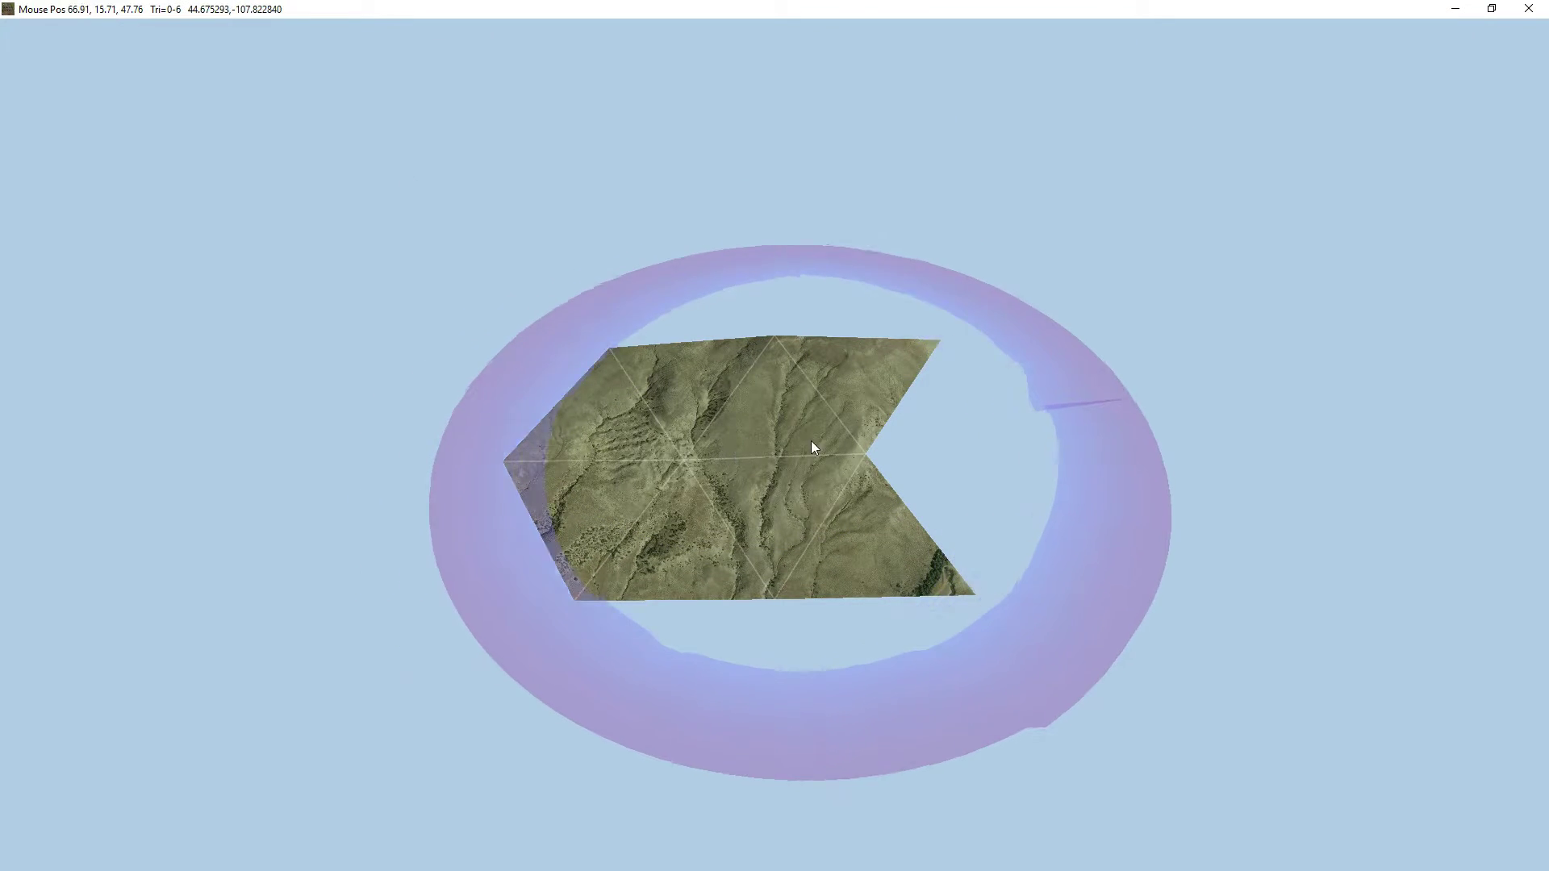
pyautogui.keyDown('ctrl'); pyautogui.scroll(-5, 715, 448); pyautogui.keyUp('ctrl')
pyautogui.scroll(5, 680, 444)
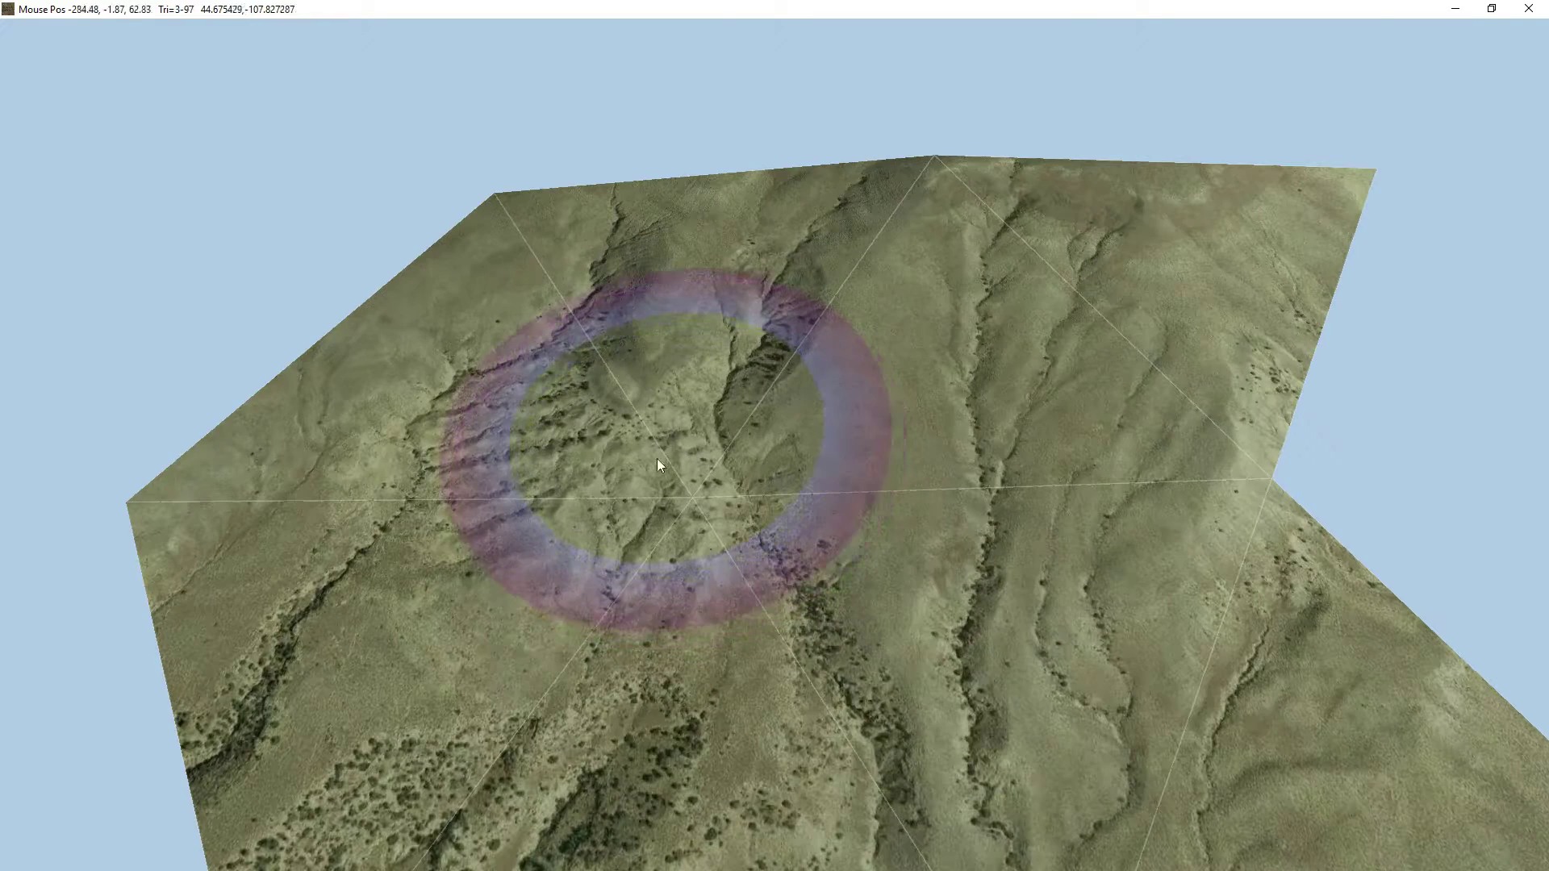
# Brush over the ridge and valley to subdivide the terrain and load its height detail
pyautogui.click(688, 397)
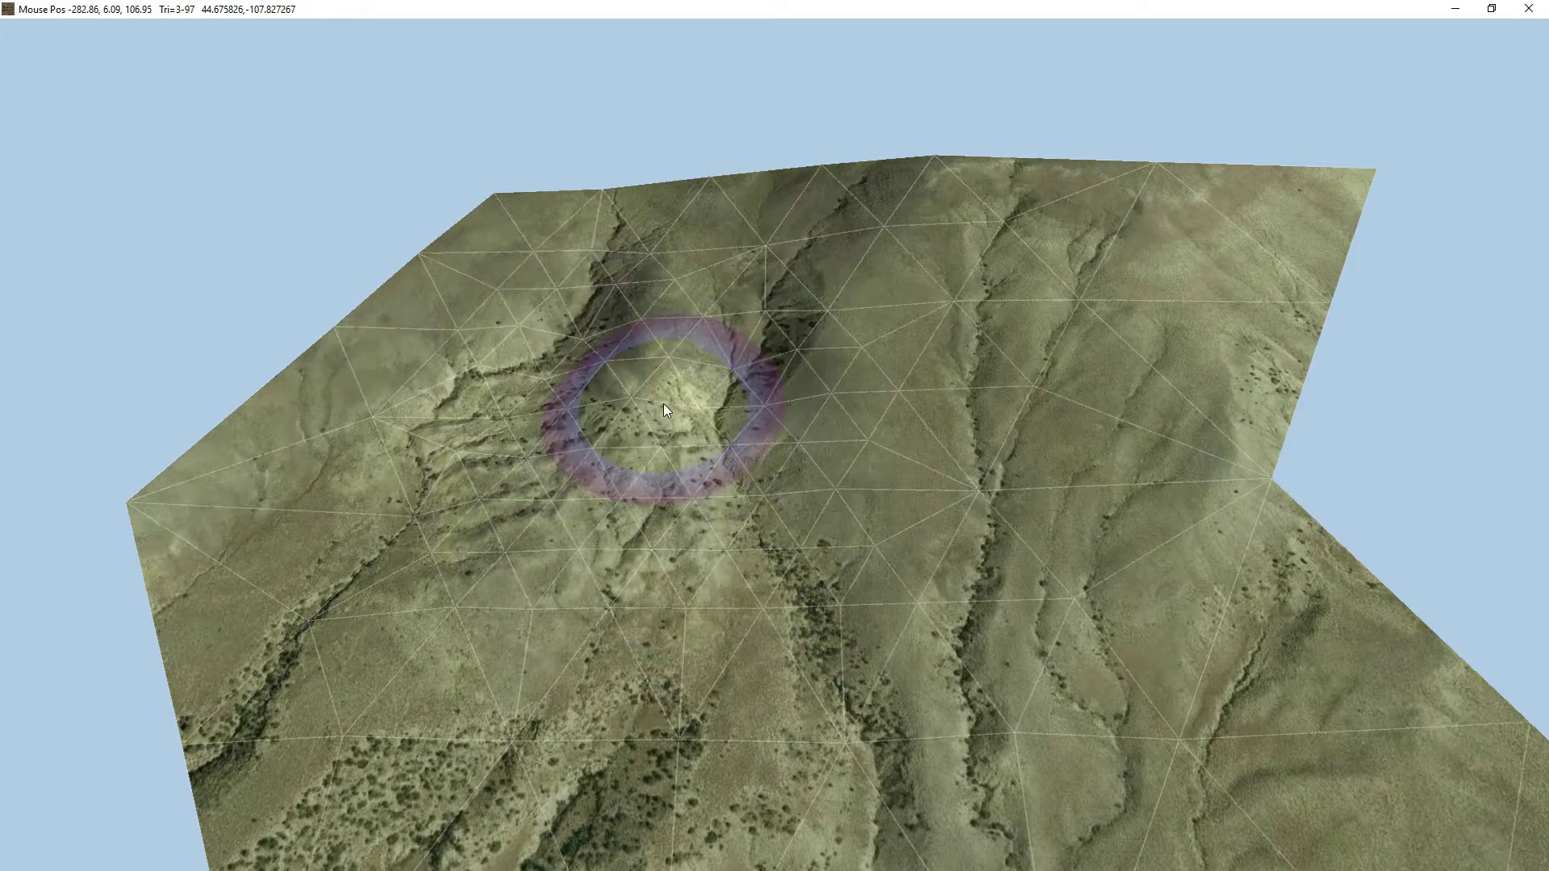
pyautogui.scroll(-5, 663, 411)
pyautogui.click(763, 323)
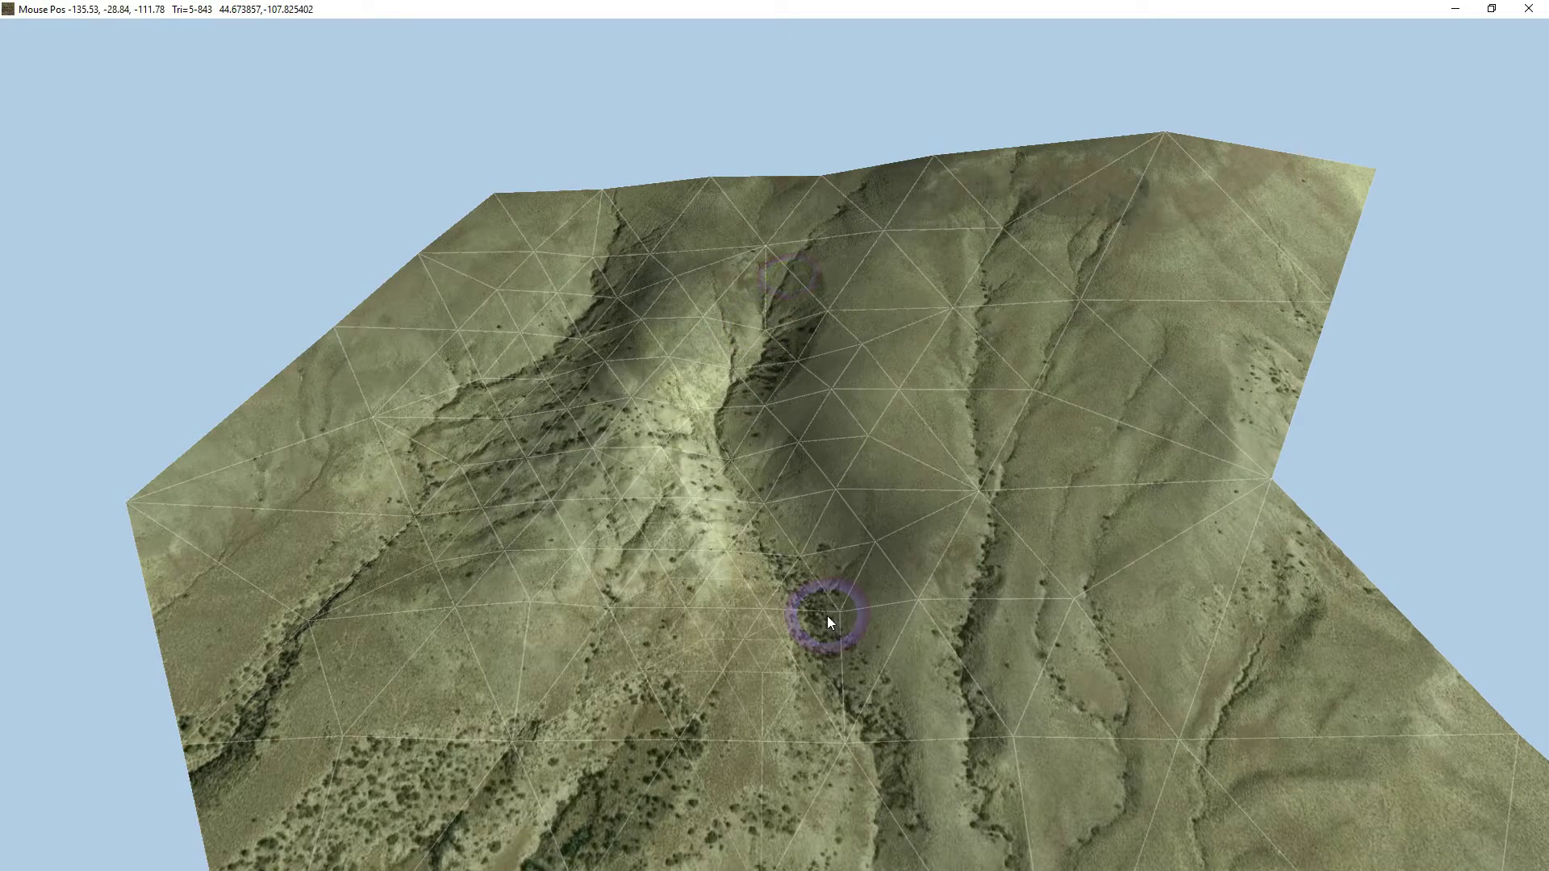
pyautogui.moveTo(826, 617); pyautogui.dragTo(799, 516)
pyautogui.scroll(3, 798, 512)
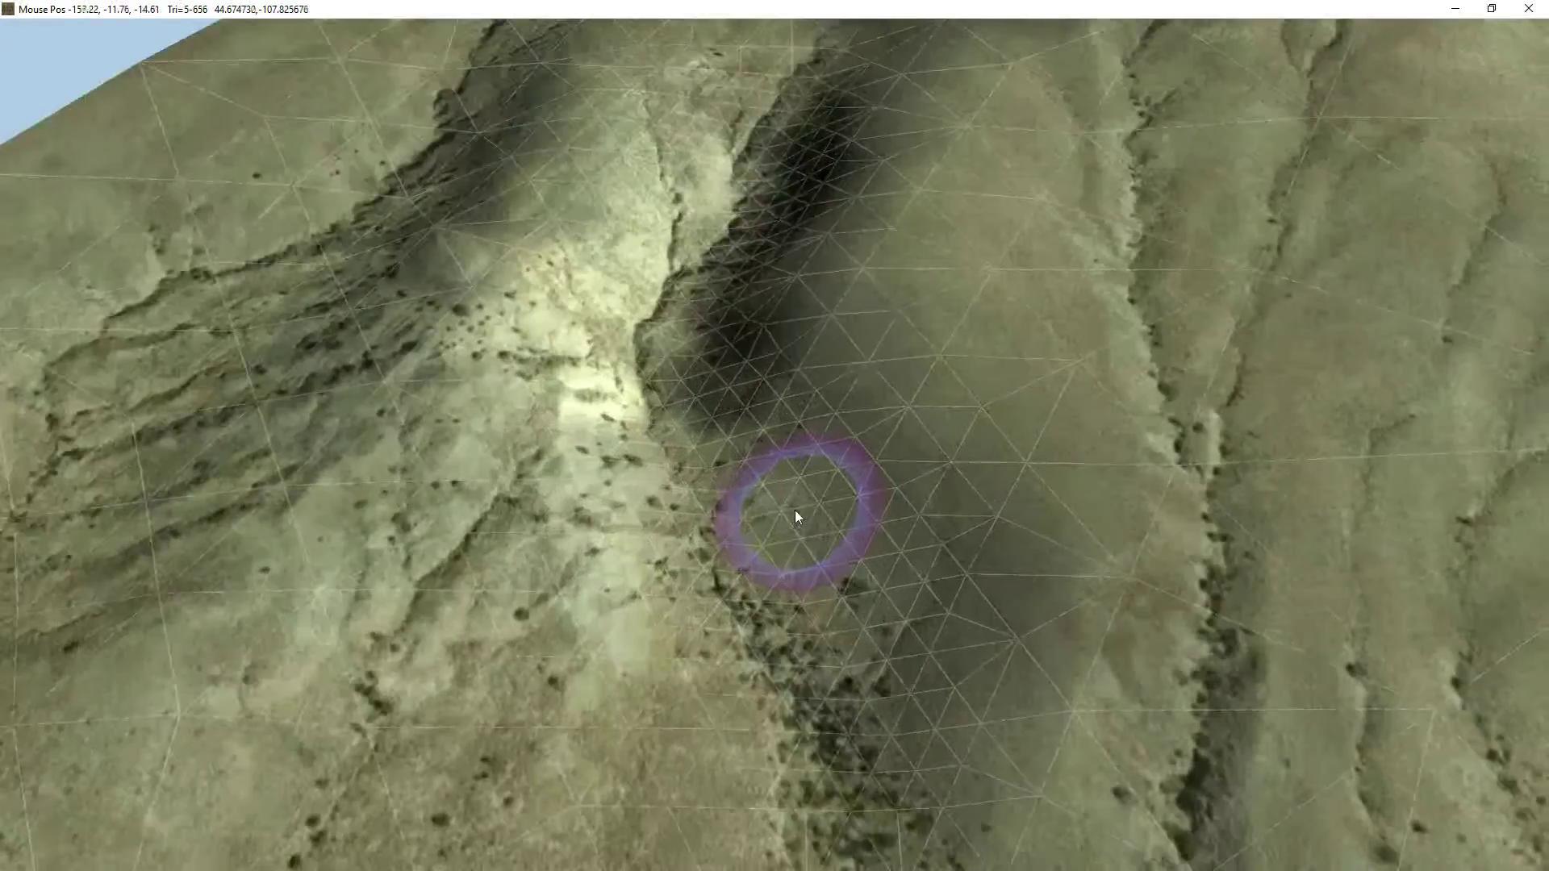
pyautogui.moveTo(795, 510)
pyautogui.mouseDown(button='right')
pyautogui.moveTo(819, 349)
pyautogui.moveTo(893, 385)
pyautogui.moveTo(792, 419)
pyautogui.moveTo(846, 457)
pyautogui.moveTo(709, 519)
pyautogui.moveTo(778, 317)
pyautogui.mouseUp(button='right')
pyautogui.scroll(-2, 844, 452)
pyautogui.scroll(-2, 782, 315)
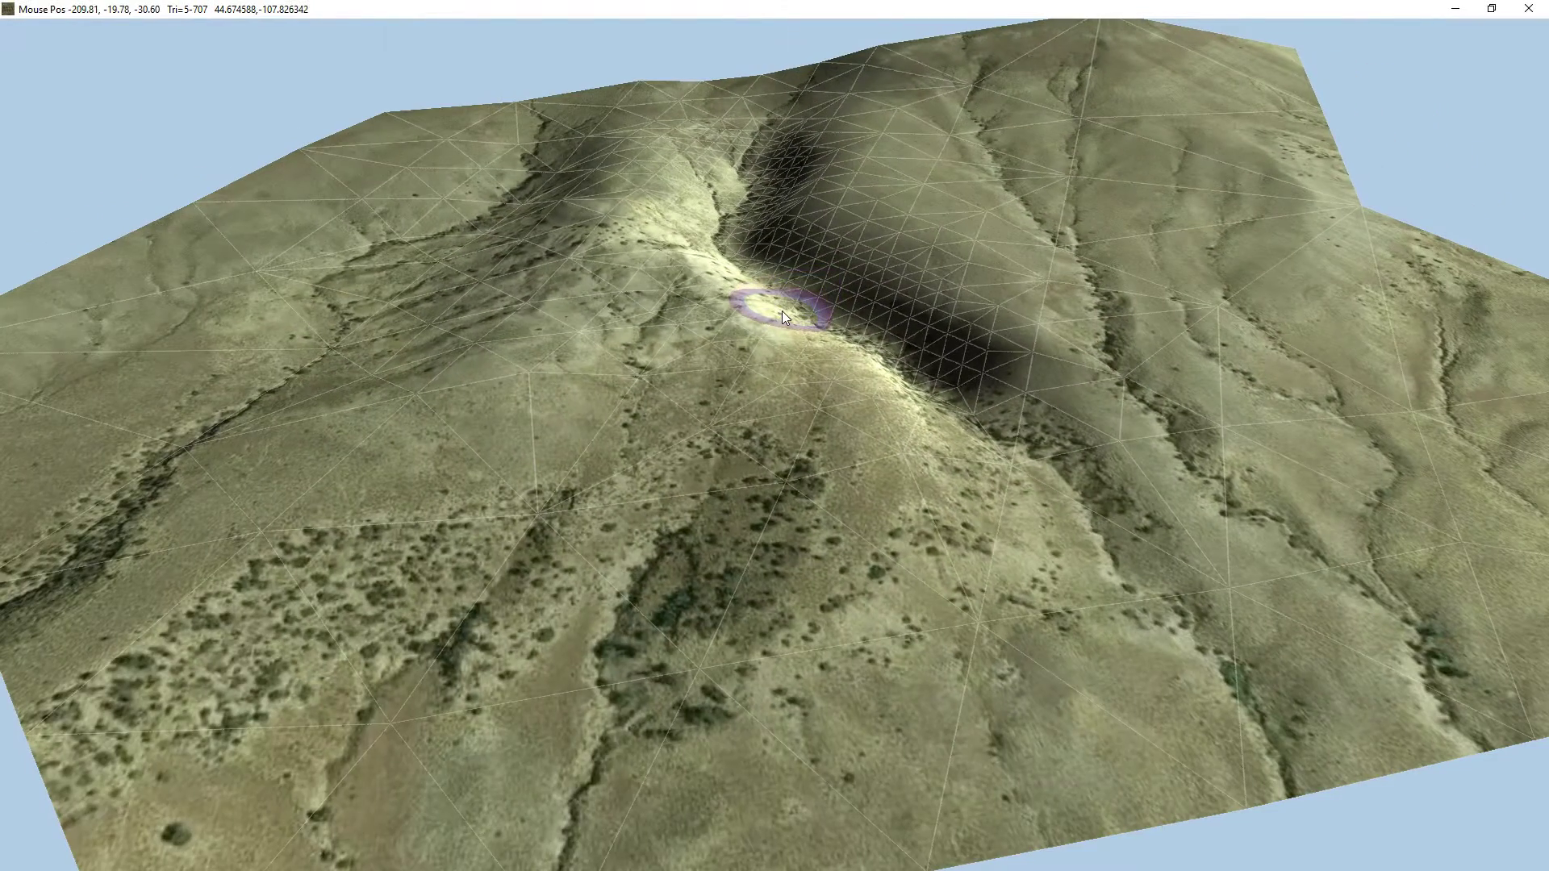